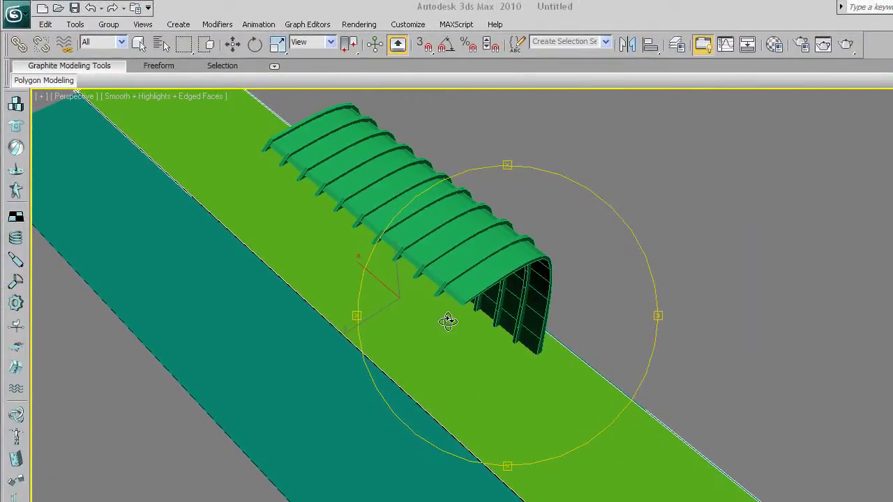
Step: Create a new layer containing the selected light green box, name it "current" and hide it
left_click_drag(449, 279, 484, 294)
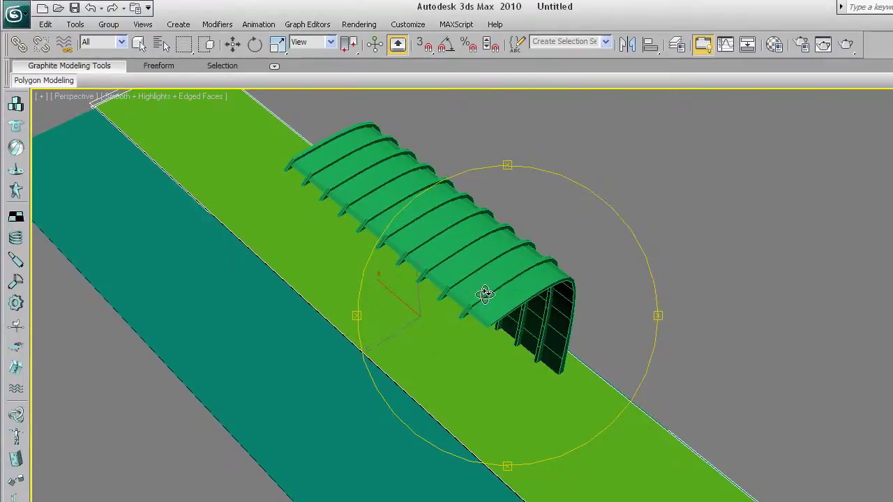
left_click_drag(510, 322, 466, 288)
left_click(659, 45)
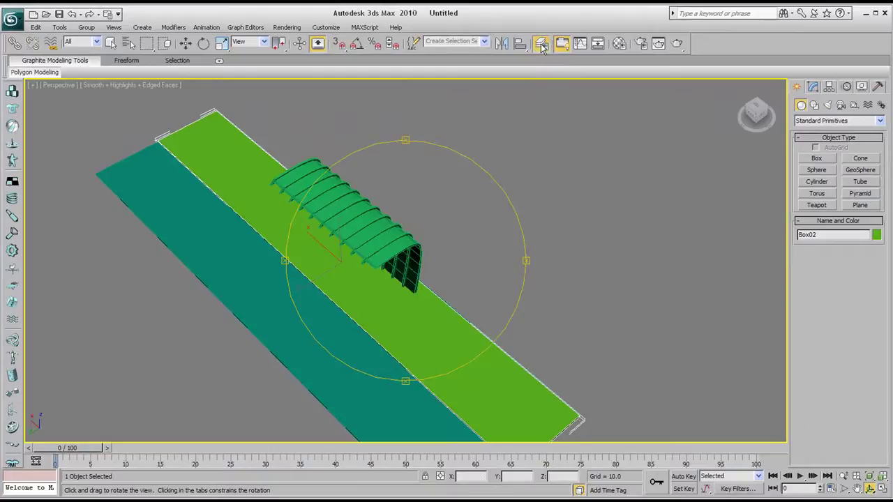
left_click(542, 44)
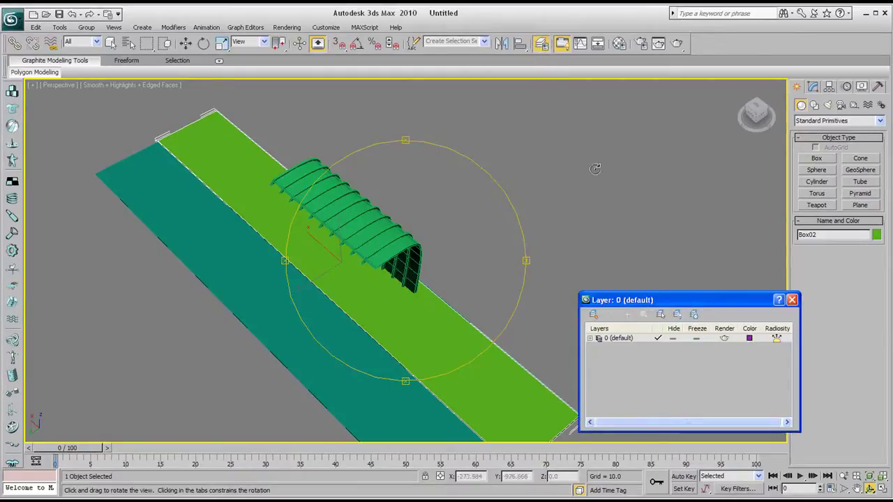
left_click(594, 316)
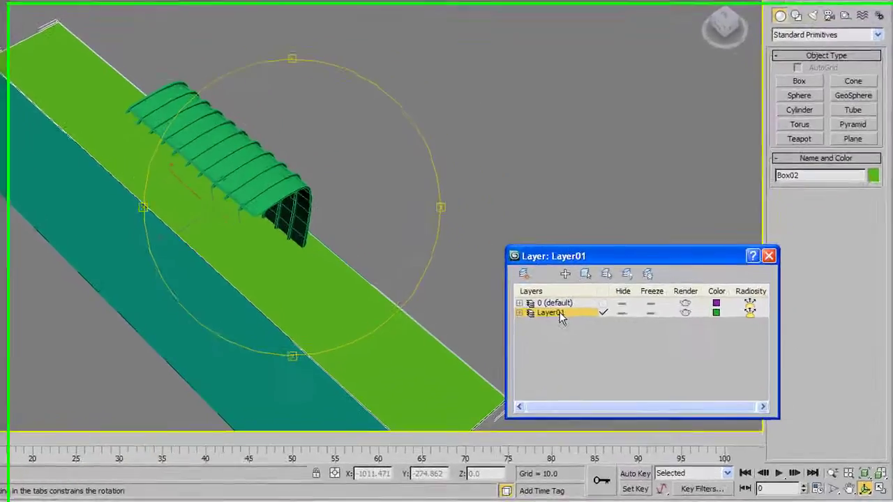
left_click(613, 346)
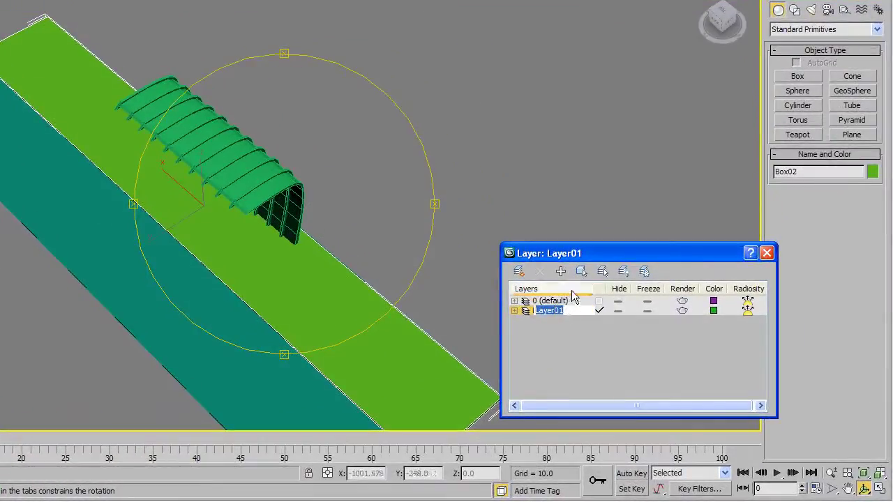
type("current")
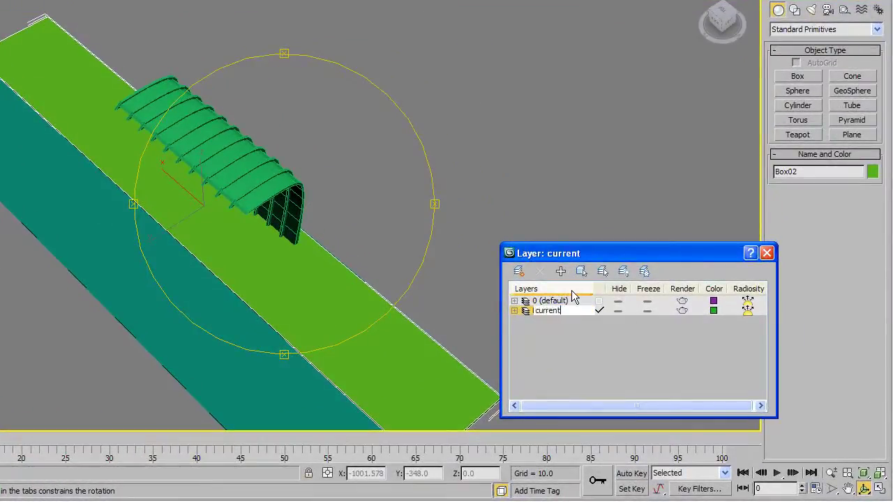
left_click(625, 346)
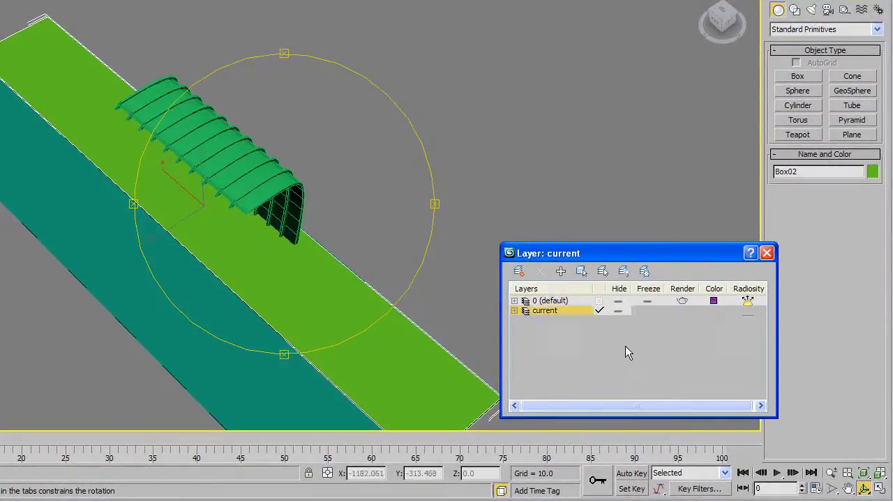
left_click(619, 311)
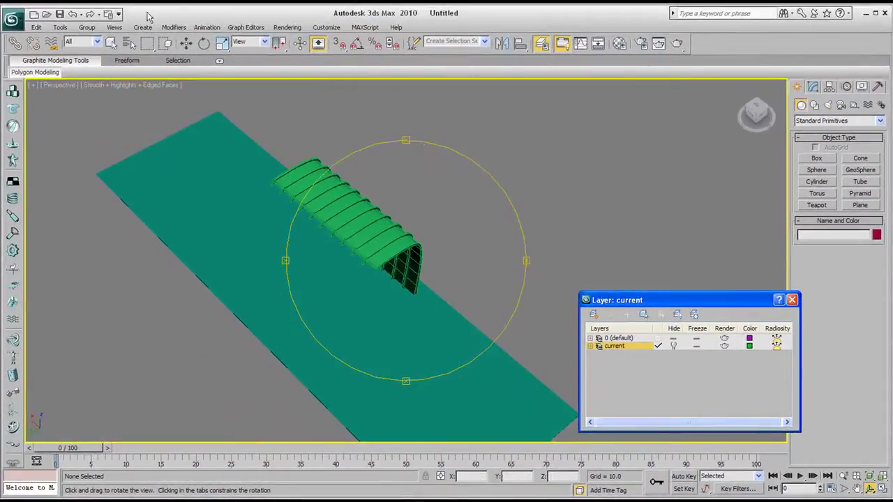
Step: Add all remaining visible objects to the hidden "current" layer and make layer 0 (default) the active one
left_click(186, 44)
scroll(250, 224, "down", 3)
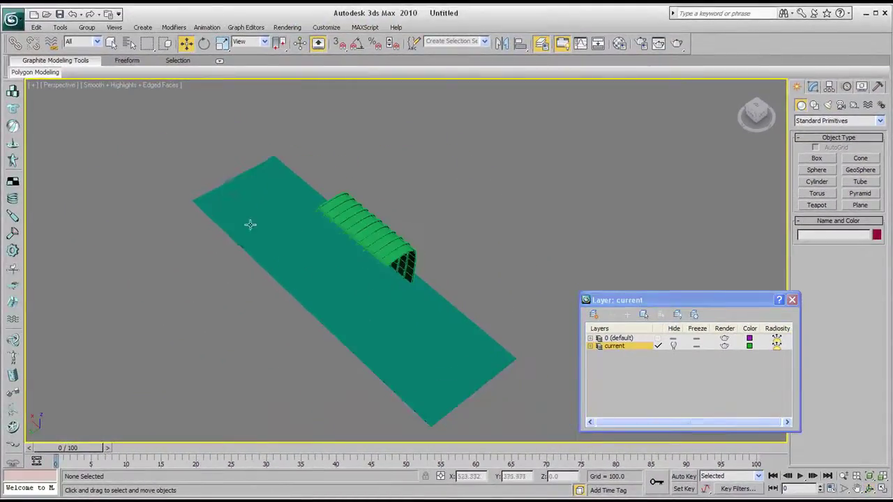
left_click_drag(196, 178, 543, 428)
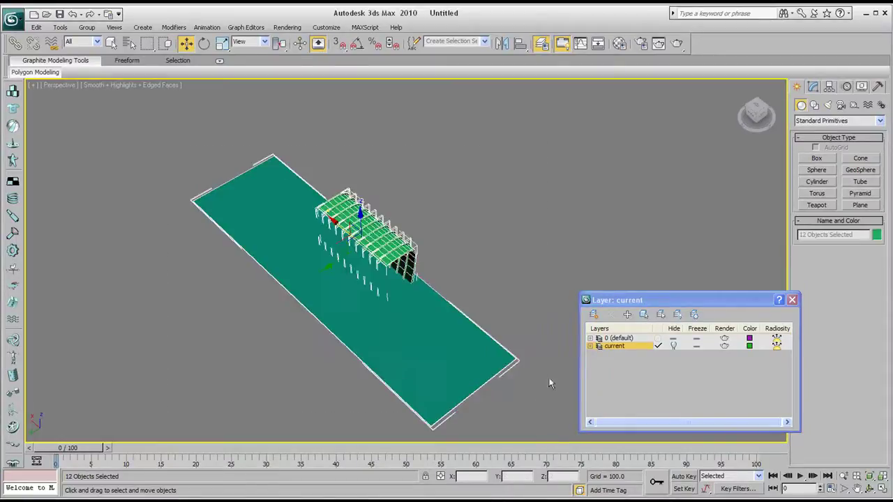
left_click(629, 318)
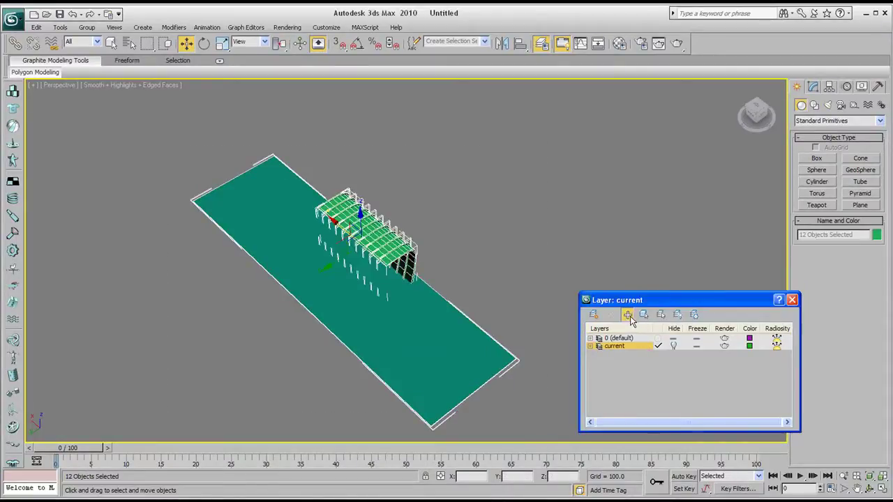
left_click(657, 339)
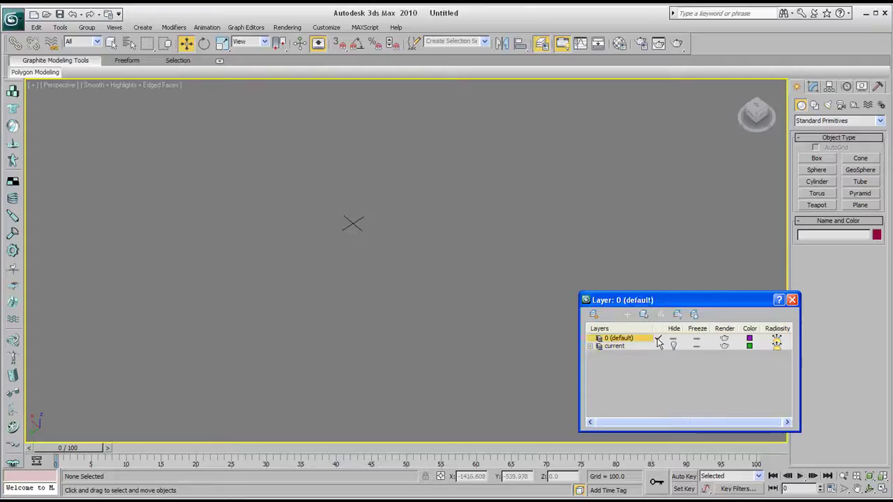
left_click(792, 300)
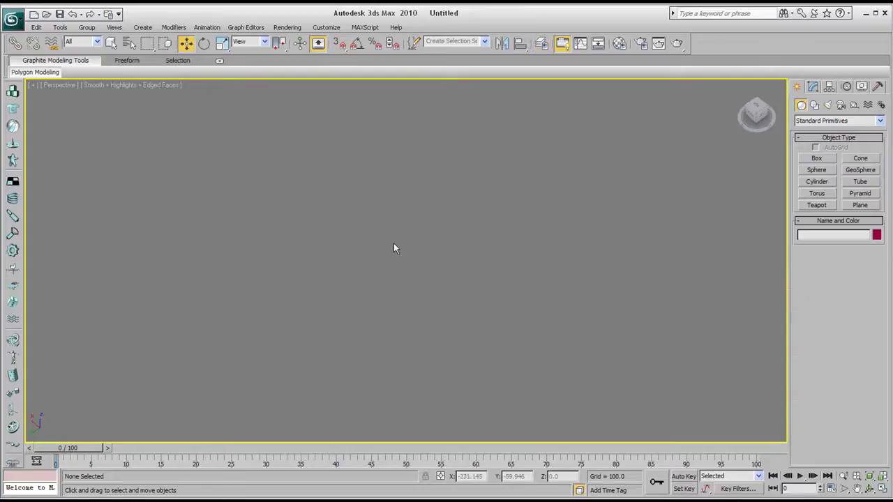
Step: With the Line tool in the Left view, draw the support profile's curved outer edge about 10,400 units high, from the overhanging tip down to the ground line
left_click(881, 488)
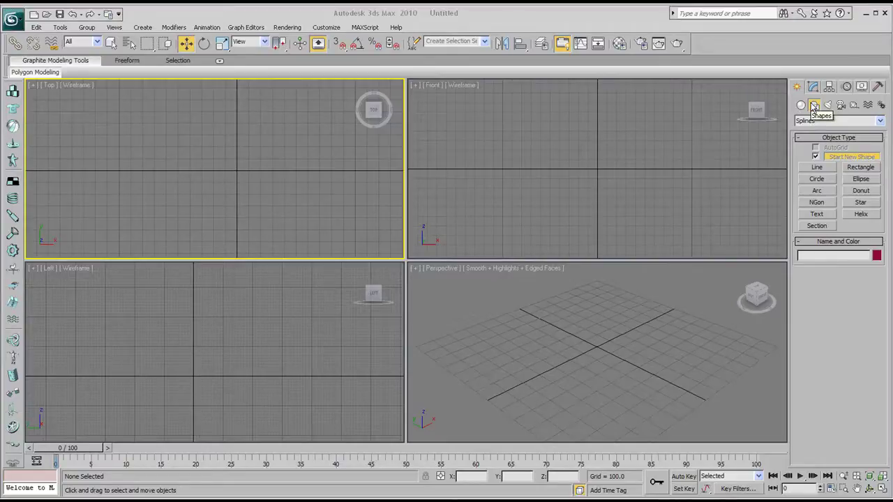
left_click(818, 168)
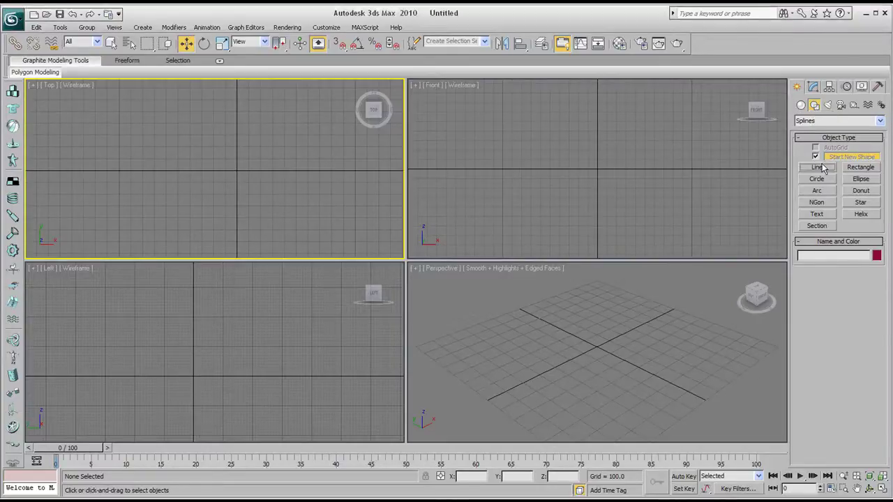
middle_click_drag(151, 304, 179, 288)
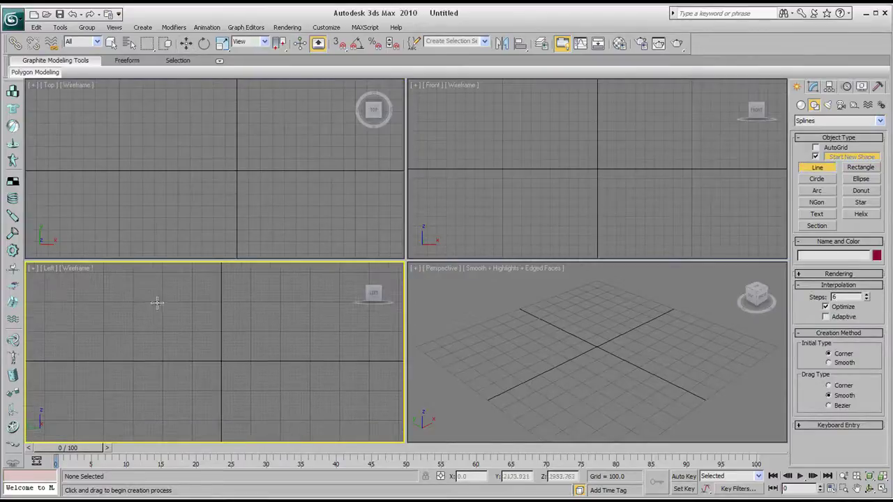
left_click(882, 488)
middle_click_drag(293, 198, 238, 255)
scroll(247, 255, "down", 1)
middle_click_drag(311, 187, 281, 279)
scroll(285, 269, "down", 1)
middle_click_drag(307, 217, 293, 280)
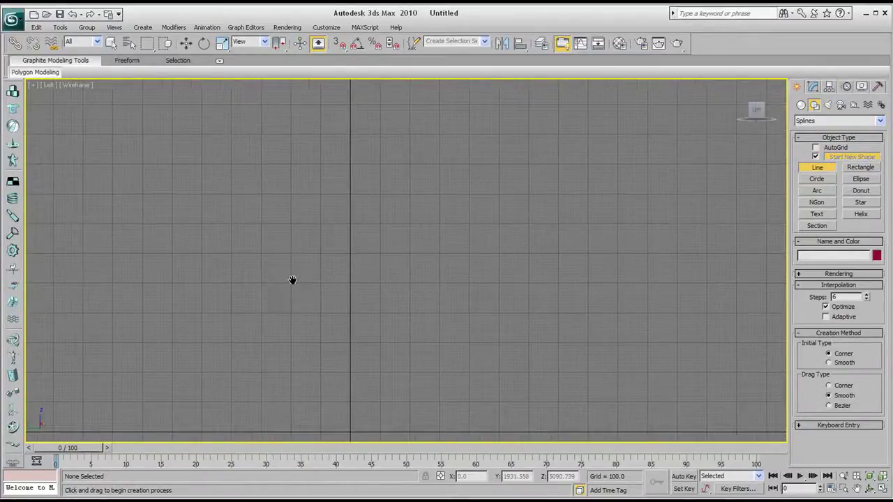
left_click(113, 133)
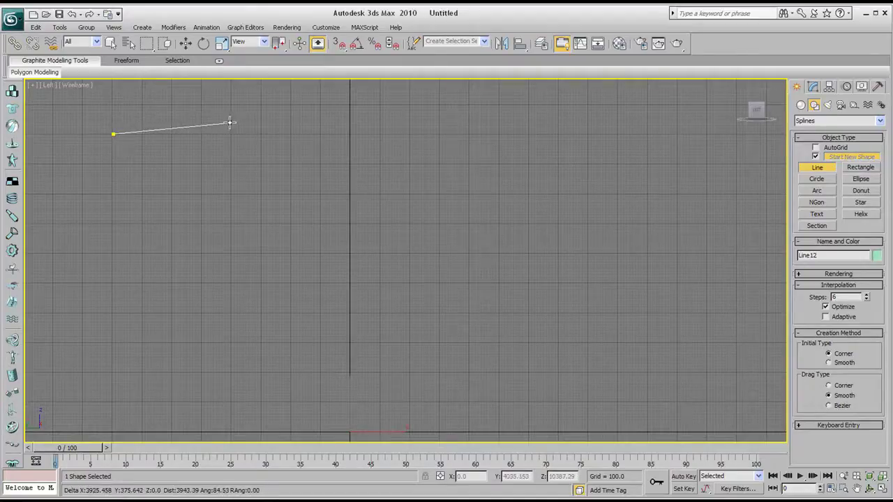
left_click_drag(238, 124, 253, 126)
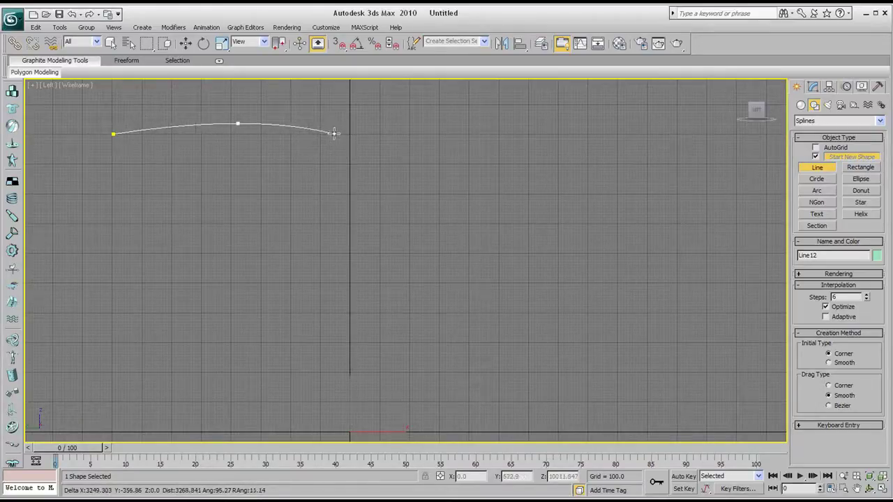
left_click(334, 131)
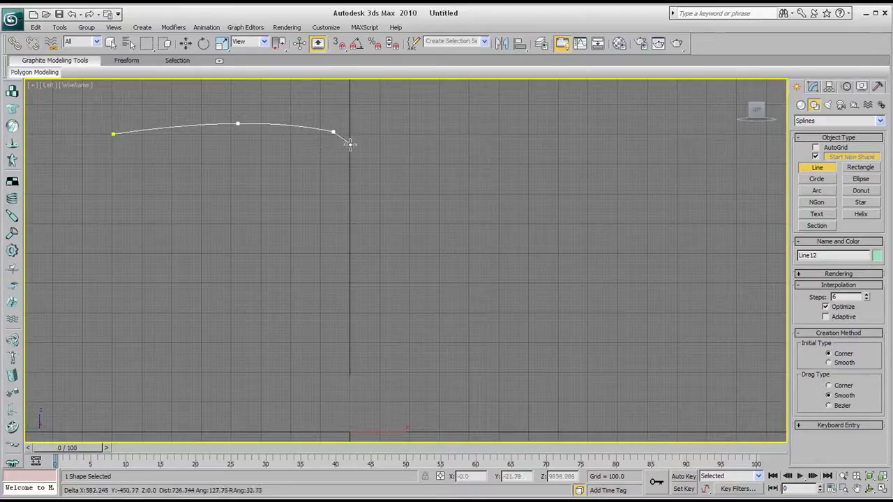
left_click(344, 183)
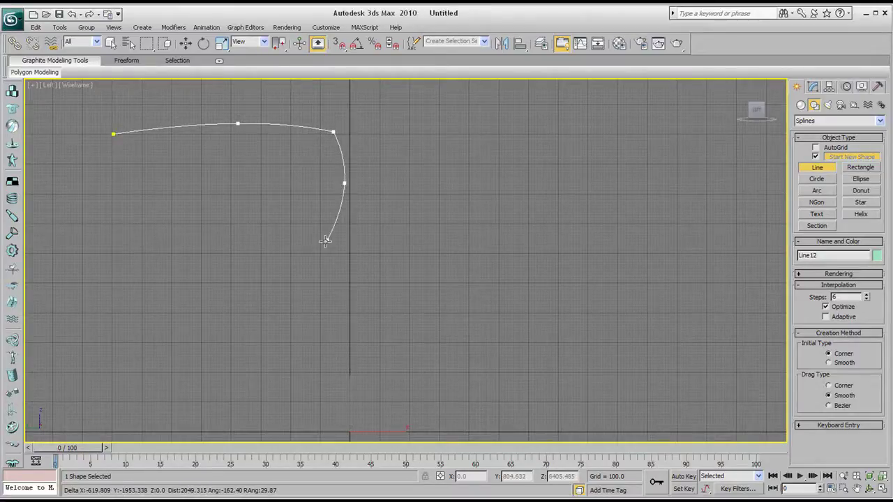
left_click(320, 326)
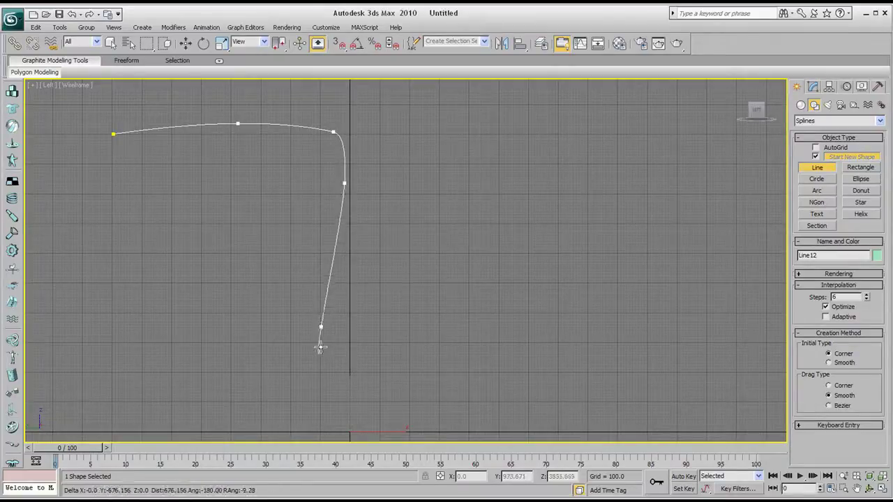
left_click(332, 432)
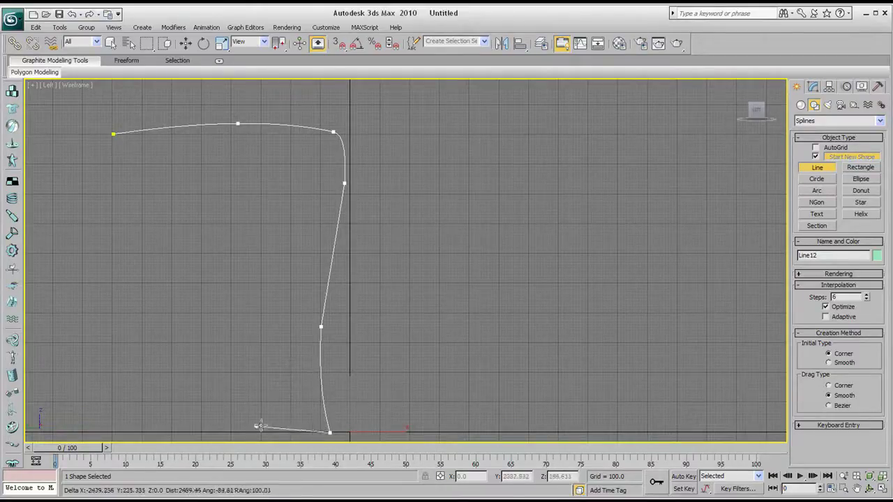
Step: Continue the line across the base and back along a parallel inner edge to the overhanging tip, then close the spline
left_click(288, 433)
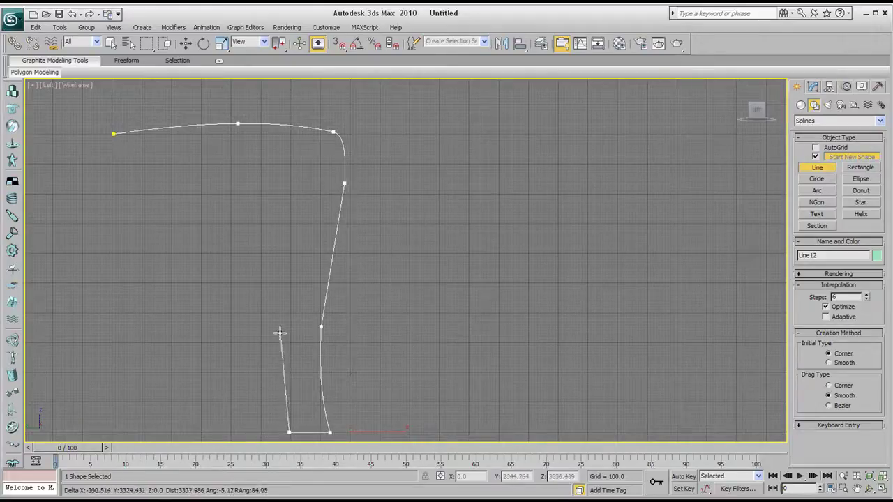
left_click(290, 323)
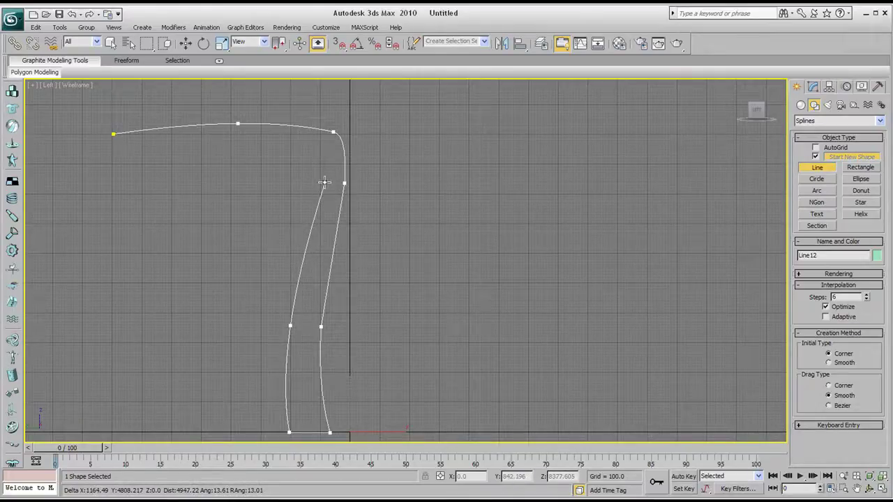
left_click(318, 144)
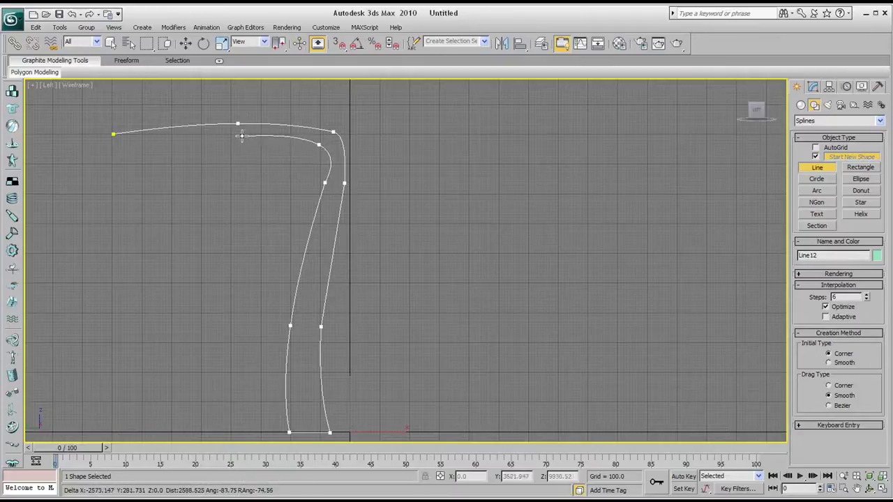
key("BackSpace")
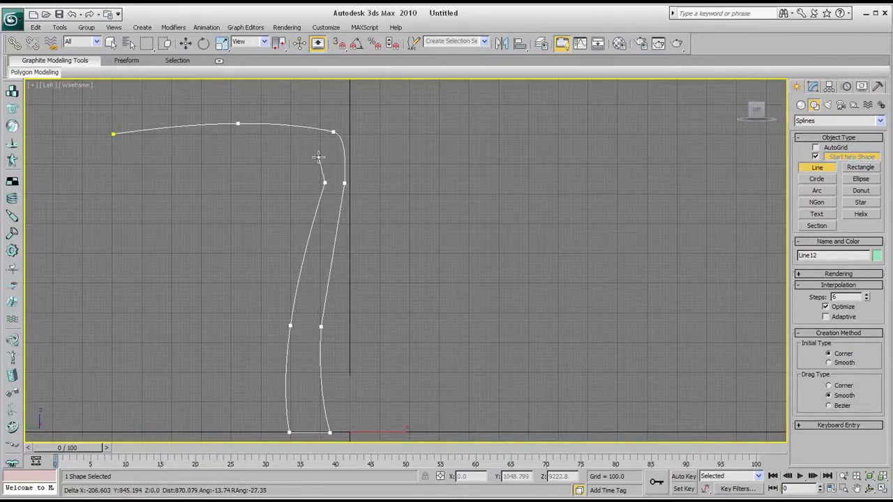
left_click(312, 147)
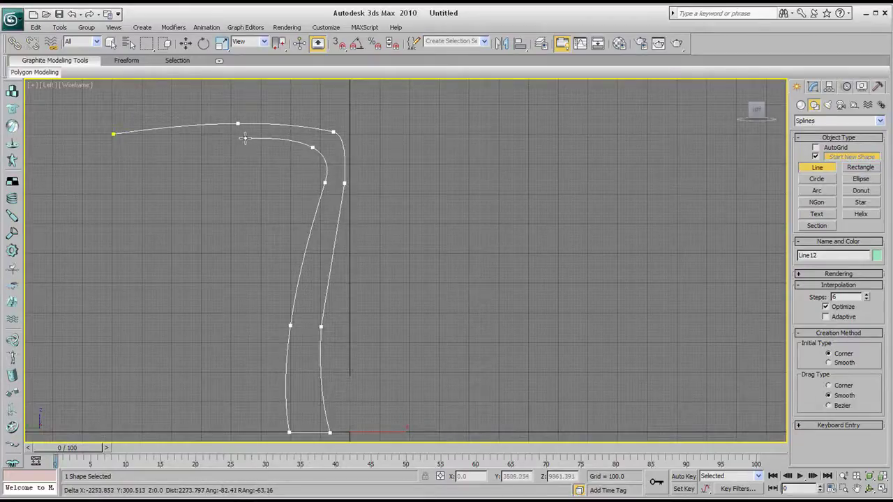
left_click(94, 150)
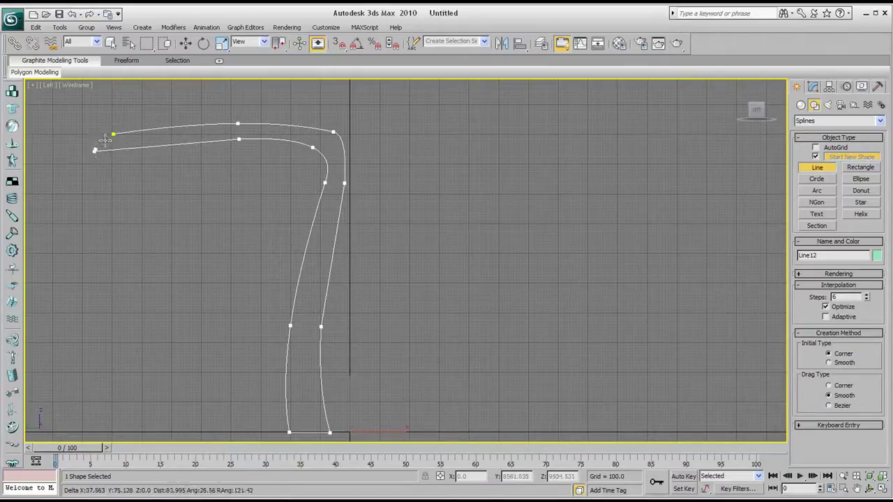
left_click(113, 134)
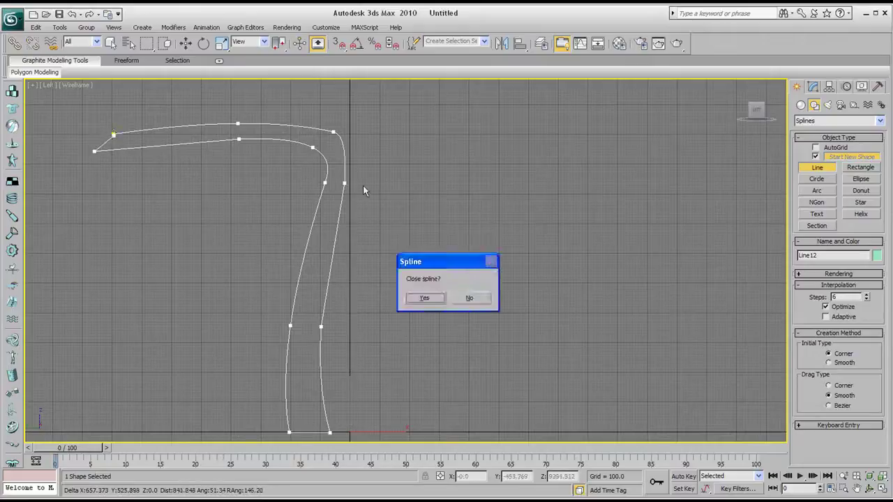
left_click(426, 296)
Step: Examine the closed support profile in the maximized Perspective view
middle_click_drag(285, 249, 283, 229)
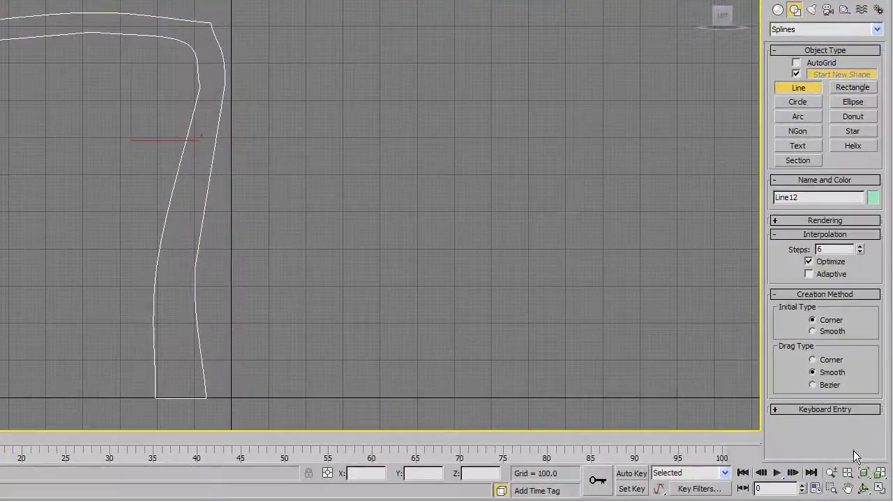
left_click(882, 488)
middle_click_drag(409, 243, 438, 319)
scroll(431, 267, "down", 6)
scroll(424, 264, "down", 4)
scroll(423, 263, "down", 4)
middle_click_drag(479, 279, 471, 309)
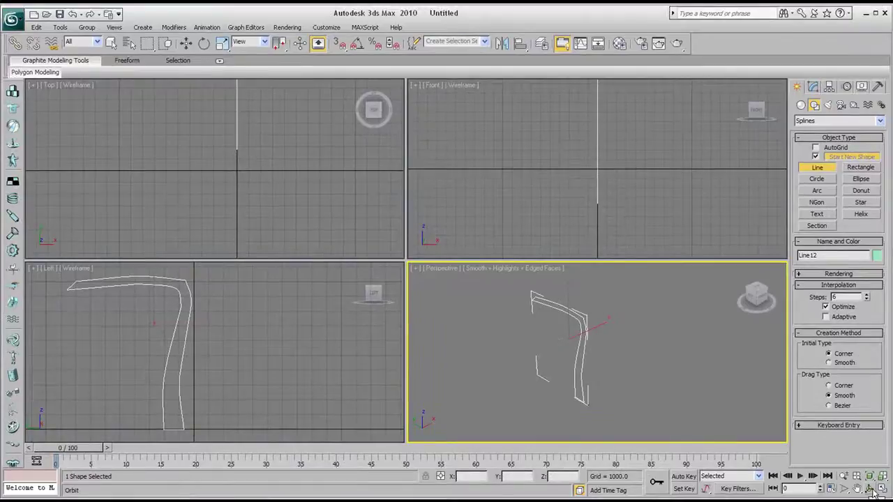
left_click(870, 489)
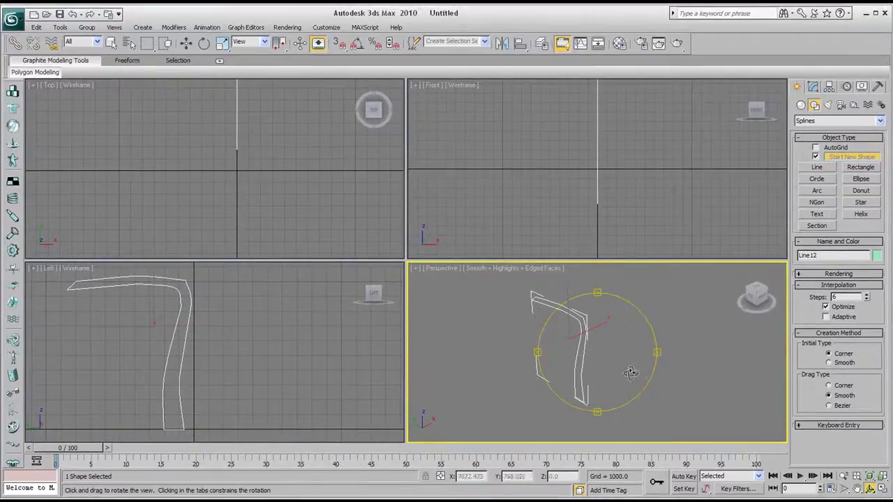
left_click(881, 488)
middle_click_drag(443, 249, 449, 262)
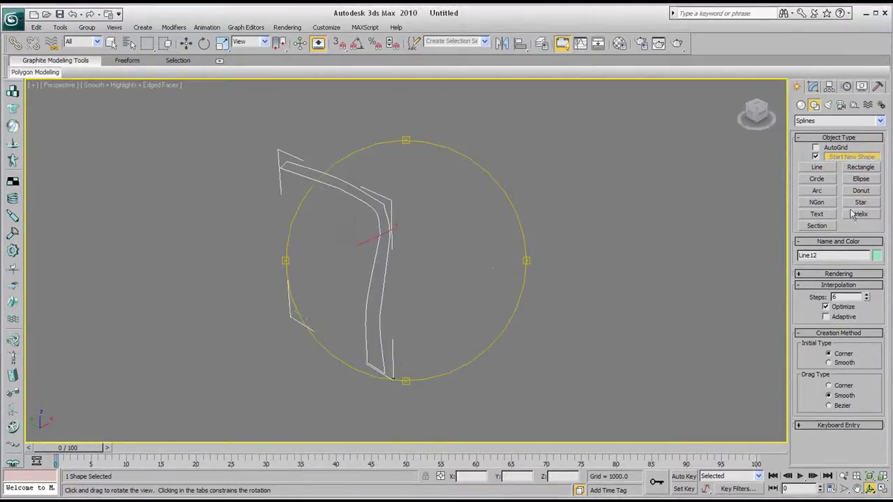
Step: Edit the profile's vertices in the Left view, moving the outer upper corner vertex slightly down
left_click(813, 86)
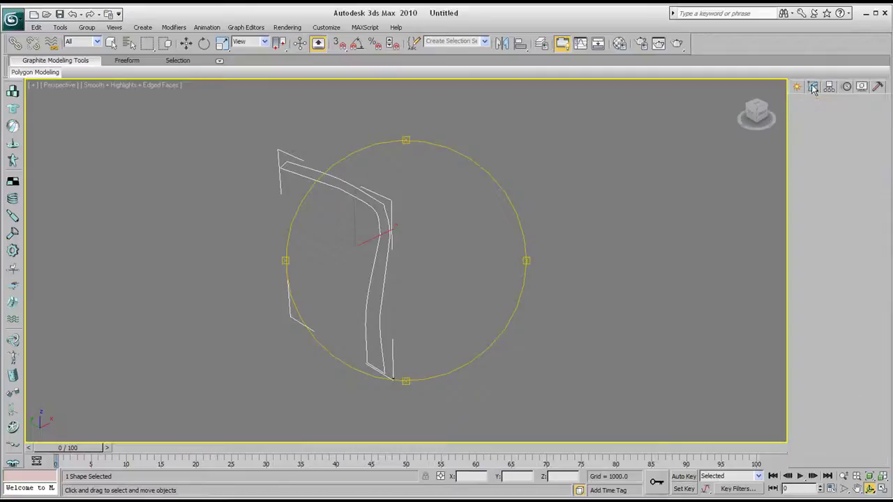
key("w")
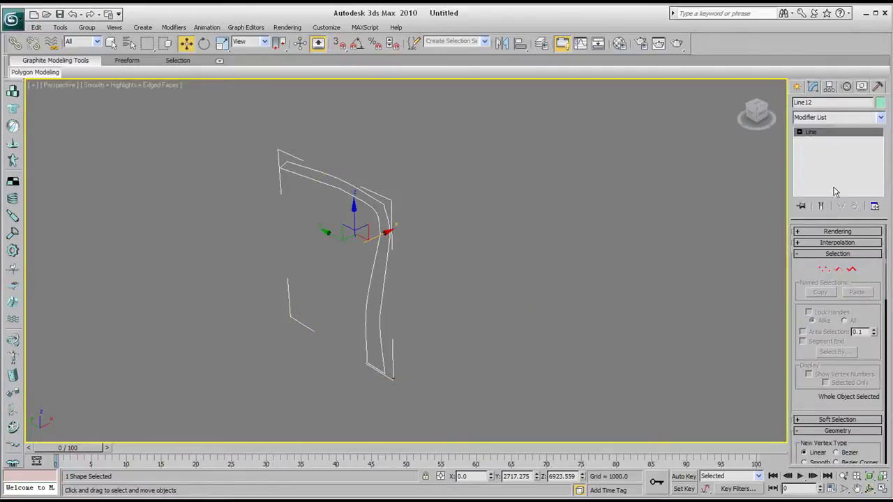
left_click(825, 271)
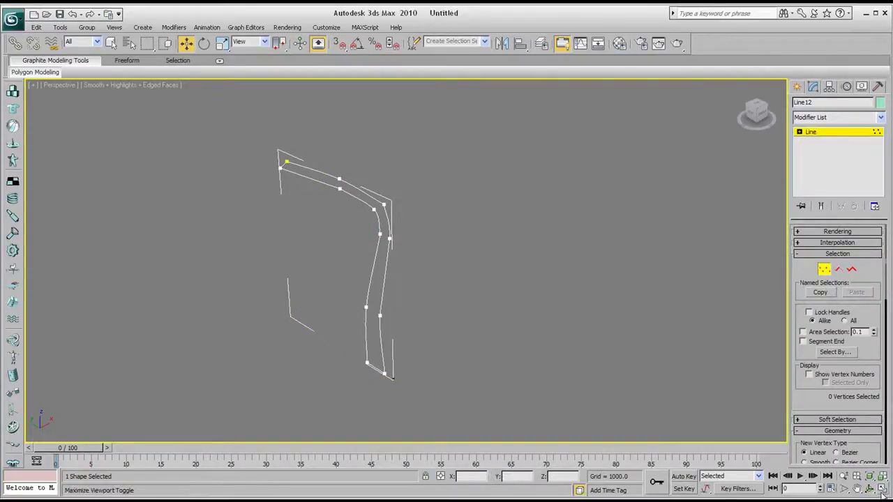
key("alt+w")
middle_click_drag(187, 343, 255, 367)
scroll(254, 366, "up", 3)
middle_click_drag(252, 318, 243, 391)
left_click(281, 331)
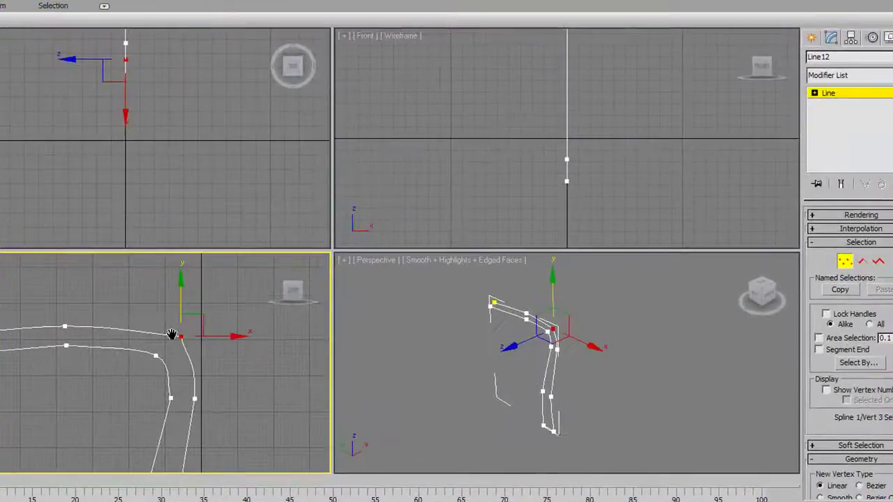
left_click_drag(179, 286, 179, 291)
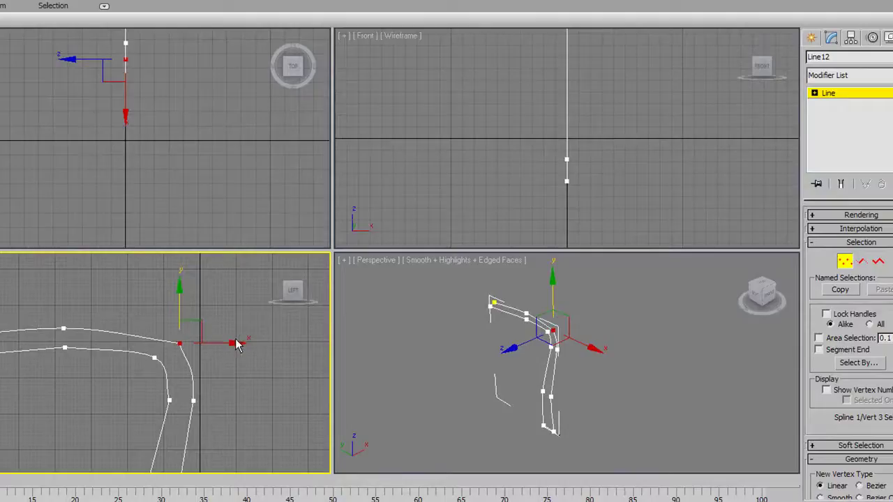
mouse_move(235, 342)
left_mouse_down()
mouse_move(219, 344)
mouse_move(234, 343)
left_mouse_up()
middle_click_drag(162, 357, 172, 333)
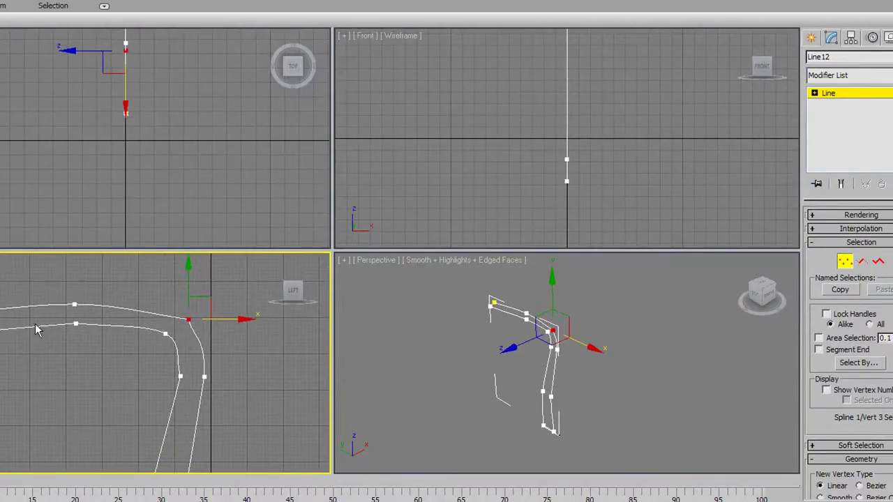
Step: Nudge the middle vertex of the overhang's lower edge vertically and finish the vertex editing
left_click(76, 324)
left_click_drag(76, 276, 76, 275)
right_click(484, 415)
key("alt+w")
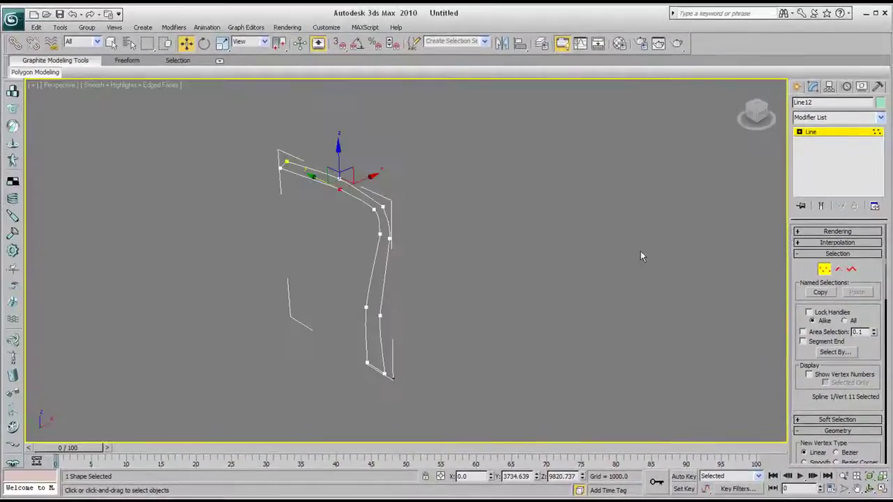
left_click(797, 87)
key("alt+w")
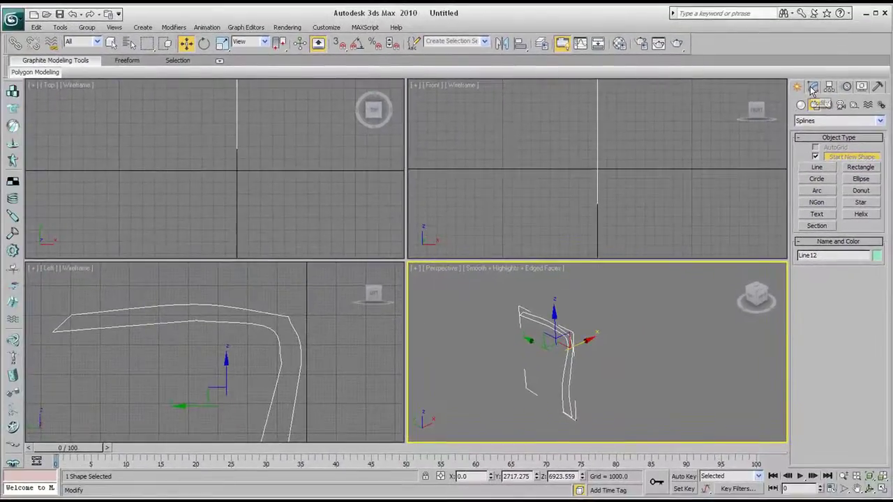
Step: Apply an Extrude modifier to the support profile and set its amount to -240
left_click(836, 62)
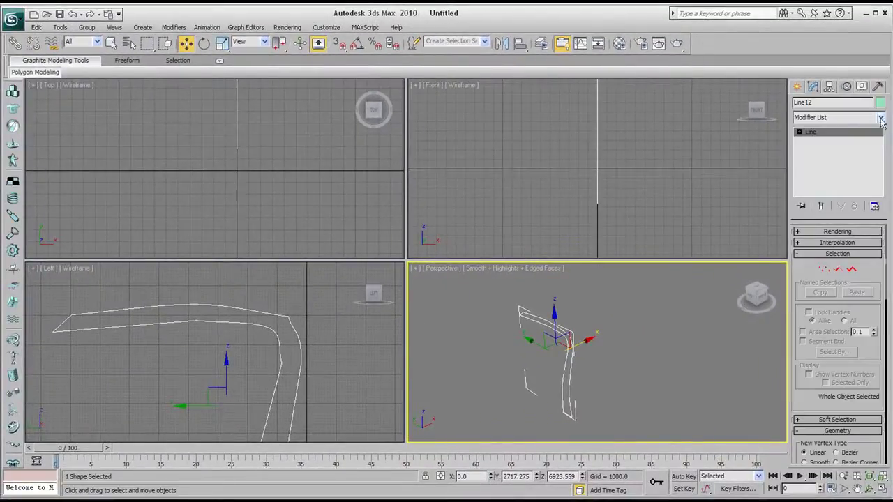
left_click(881, 120)
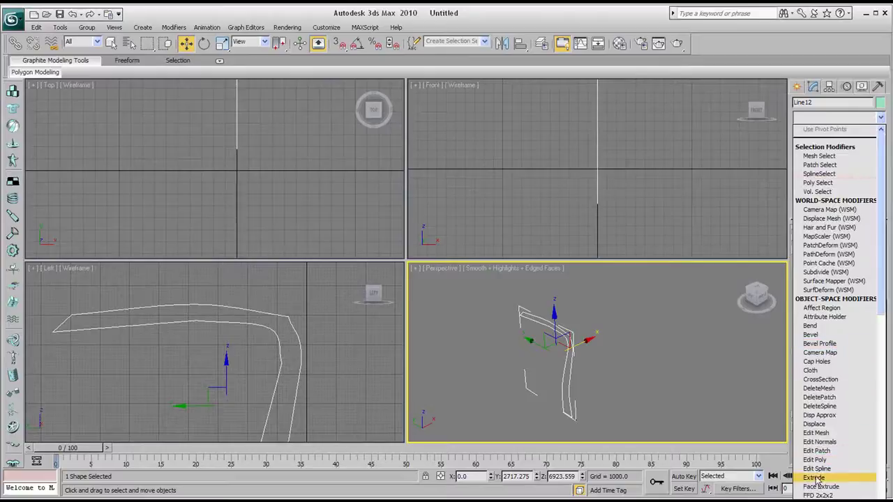
left_click(814, 477)
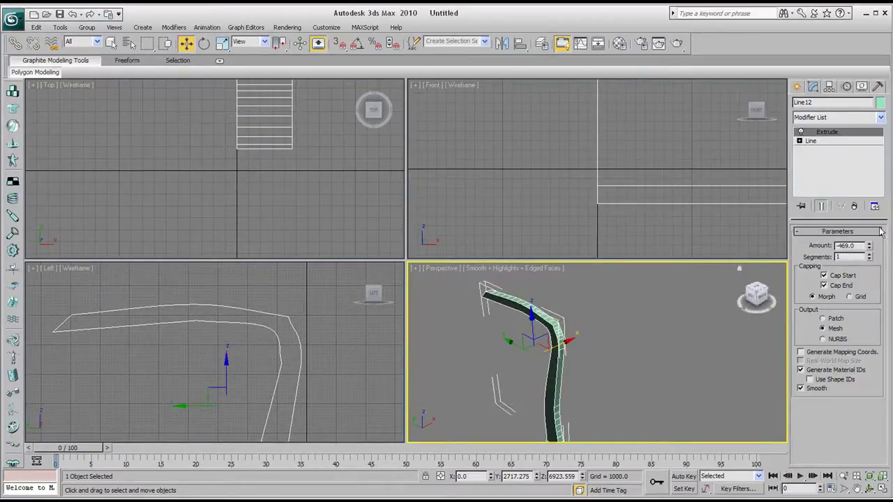
left_click_drag(870, 249, 867, 245)
middle_click_drag(539, 344, 555, 317)
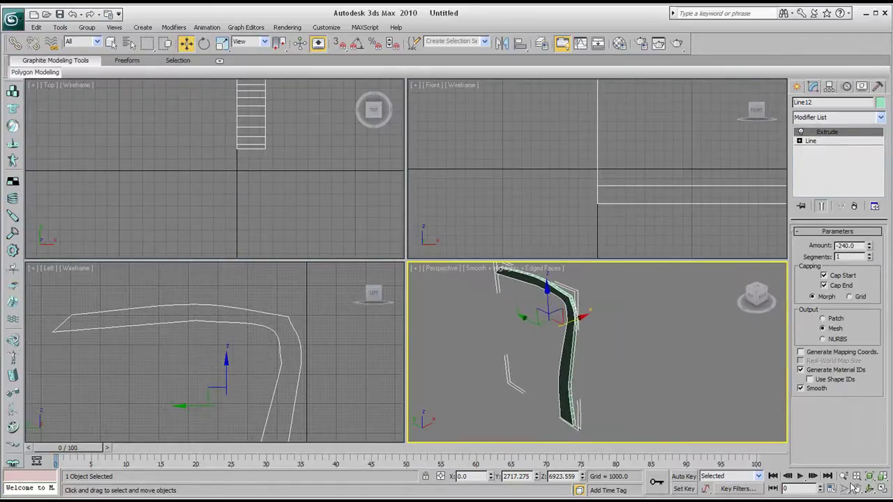
Step: Examine the extruded support in the Top view and from several angles in the Perspective view
left_click(869, 488)
left_click_drag(622, 364, 632, 338)
left_click(186, 44)
middle_click_drag(234, 380, 232, 382)
middle_click_drag(231, 187, 211, 220)
scroll(212, 219, "down", 10)
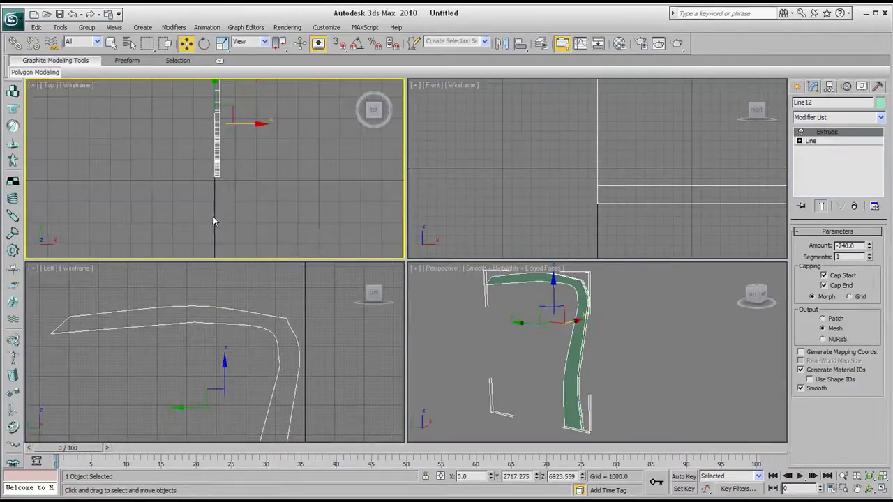
middle_click_drag(234, 171, 222, 205)
middle_click_drag(590, 380, 583, 382)
left_click(881, 488)
left_click(870, 489)
left_click_drag(447, 290, 404, 298)
scroll(390, 303, "down", 7)
middle_click_drag(395, 291, 401, 289)
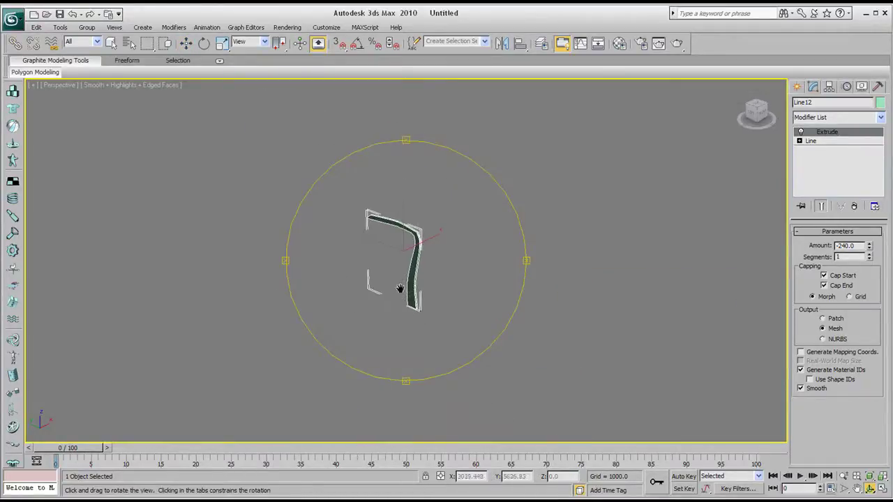
left_click_drag(400, 289, 373, 297)
left_click_drag(488, 345, 493, 339)
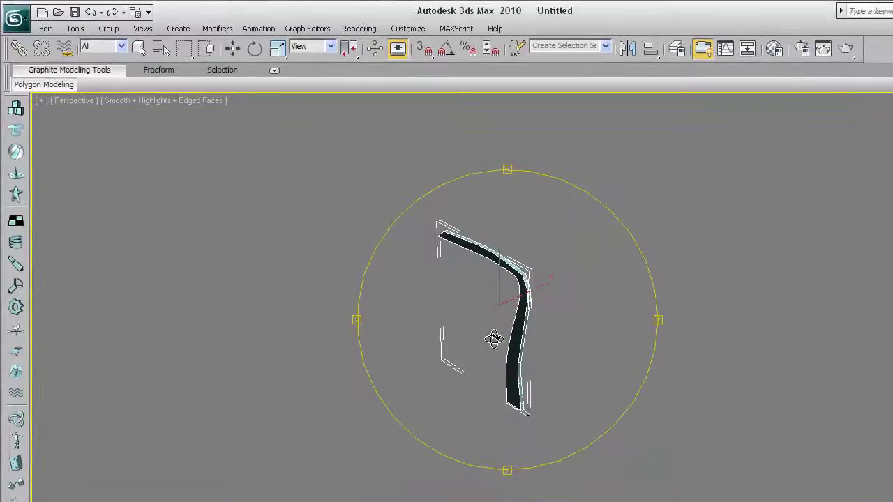
Step: Clone the support along the X axis into an evenly spaced row, using the Copy option with 6 copies
left_click(234, 50)
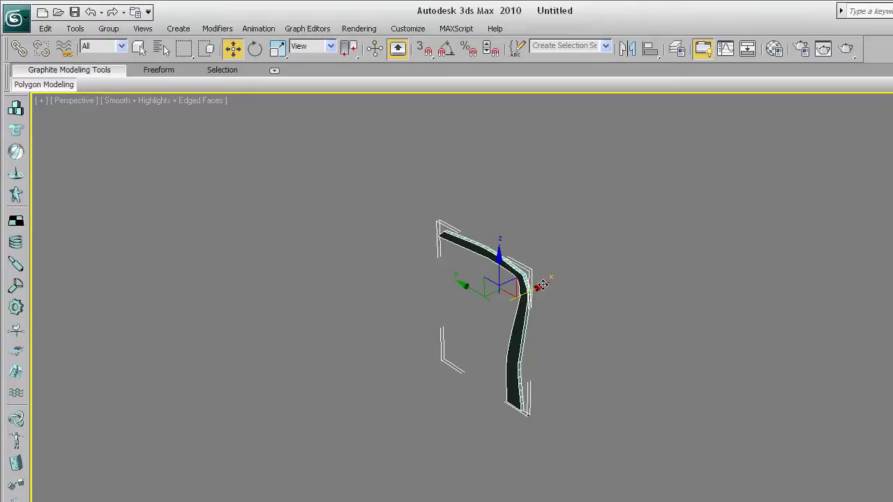
left_click_drag(542, 286, 523, 287, "shift")
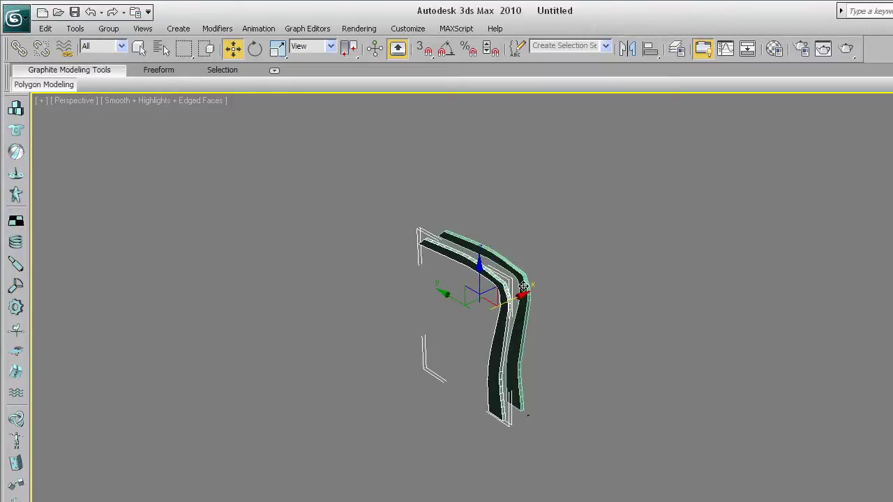
left_click_drag(523, 287, 503, 292, "shift")
left_click_drag(538, 237, 657, 236)
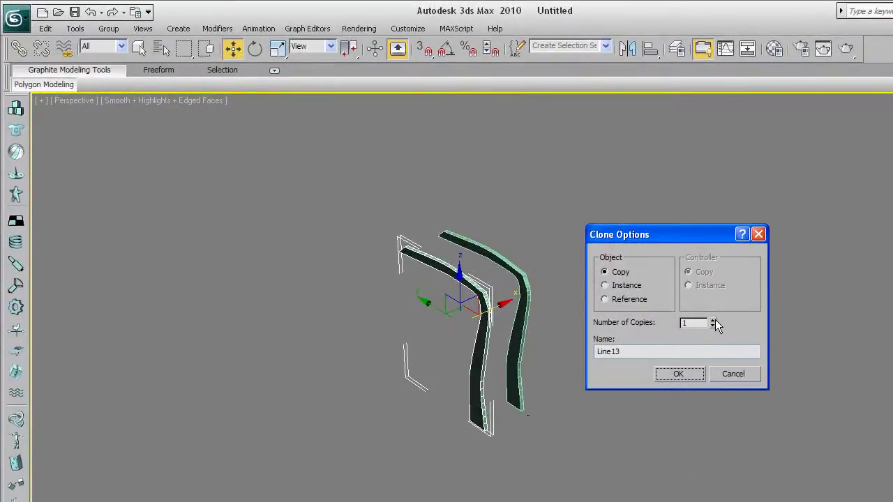
left_click(713, 320)
left_click(713, 321)
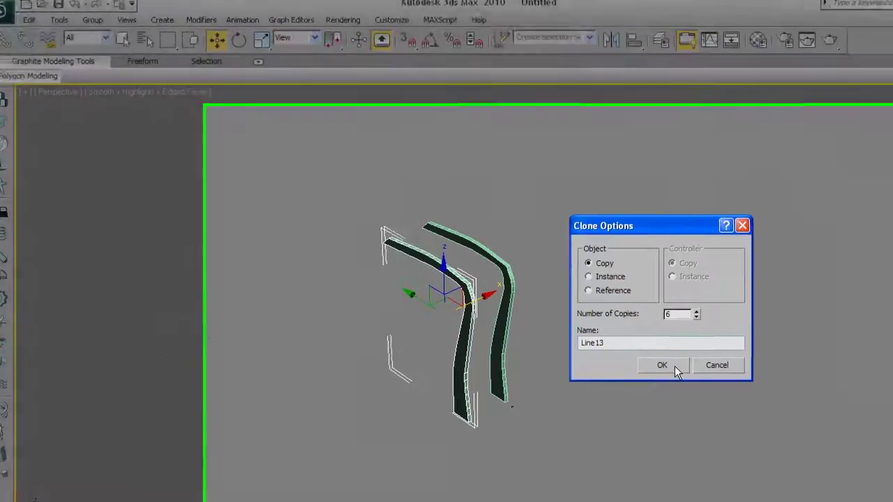
left_click(689, 375)
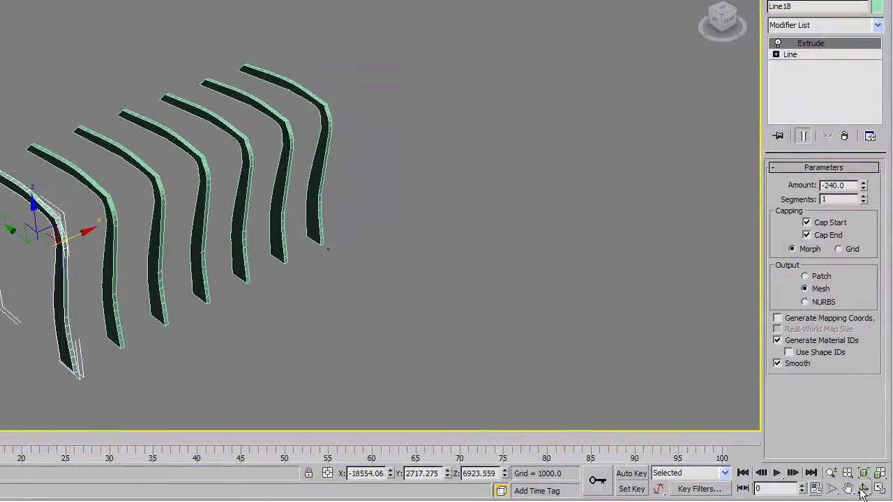
key("e")
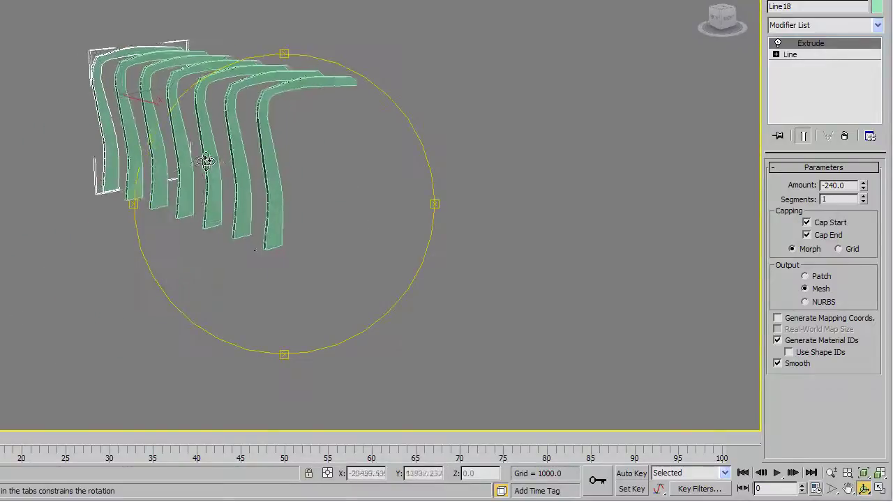
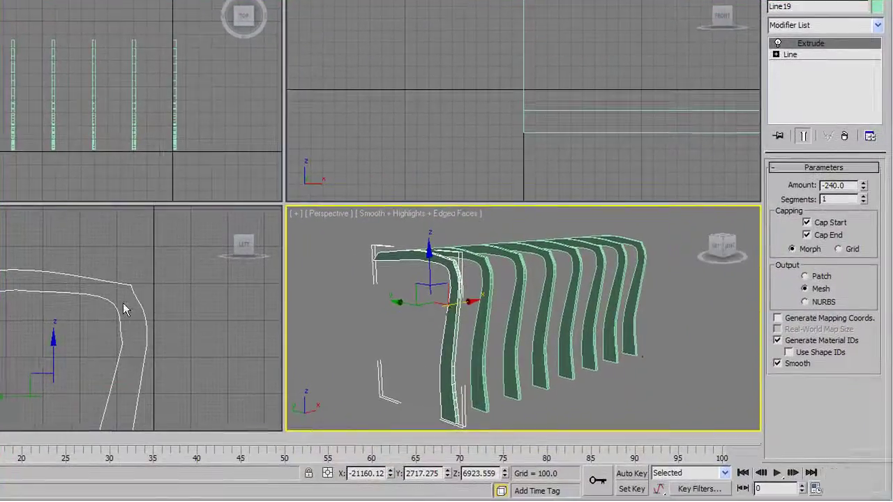
Step: Edit the end support's base line at vertex level in the Left view, lowering the upper edge's tip and middle vertices slightly
right_click(123, 303)
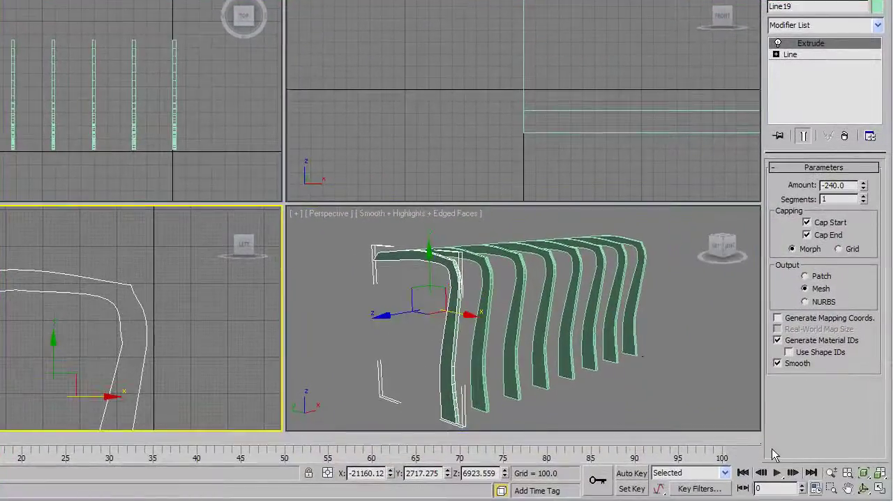
left_click(879, 487)
scroll(235, 67, "down", 4)
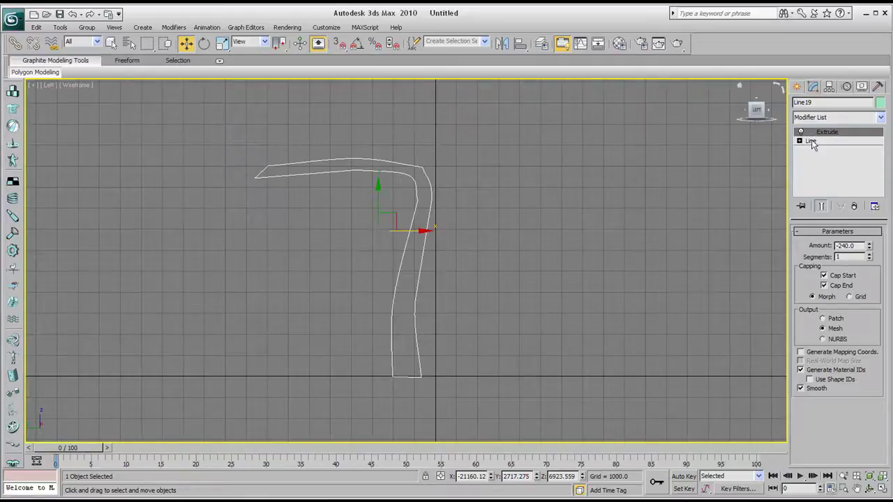
left_click(811, 142)
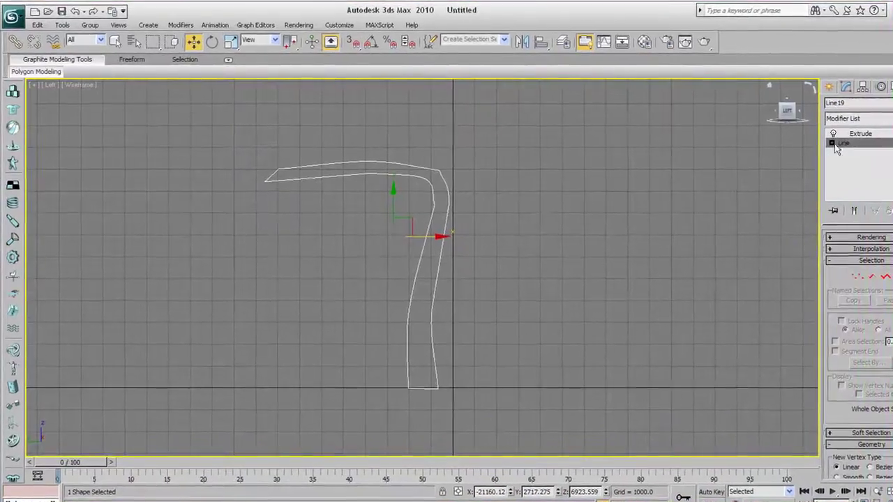
left_click(858, 278)
scroll(532, 201, "up", 3)
middle_click_drag(169, 90, 172, 150)
left_click_drag(240, 187, 200, 183)
left_click_drag(188, 140, 188, 145)
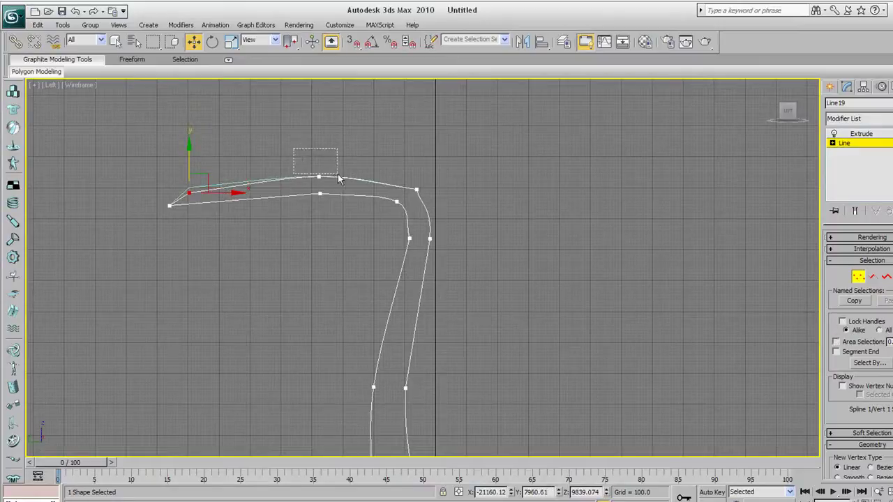
left_click_drag(346, 185, 344, 184)
left_click_drag(319, 130, 319, 135)
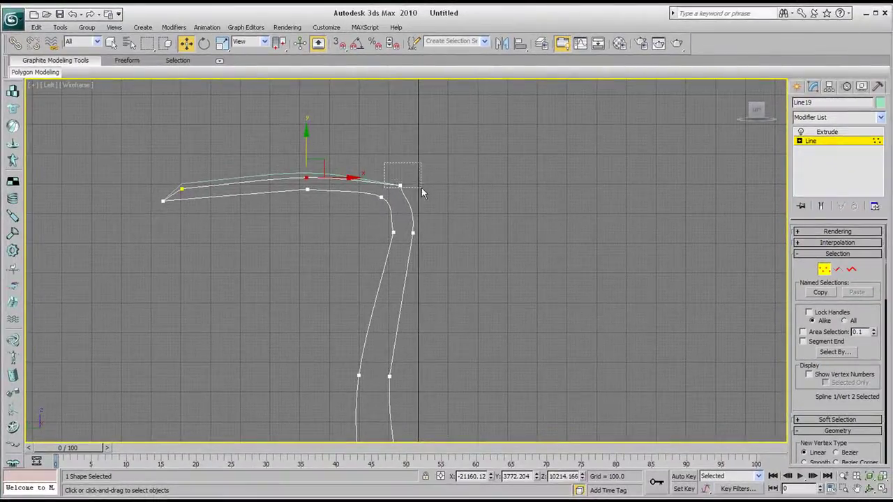
Step: Lower the end support's outer corner vertex and shift the outer vertex just below it inward
left_click_drag(421, 193, 411, 190)
left_click(400, 164)
left_click_drag(401, 140, 401, 149)
left_click_drag(405, 222, 450, 231)
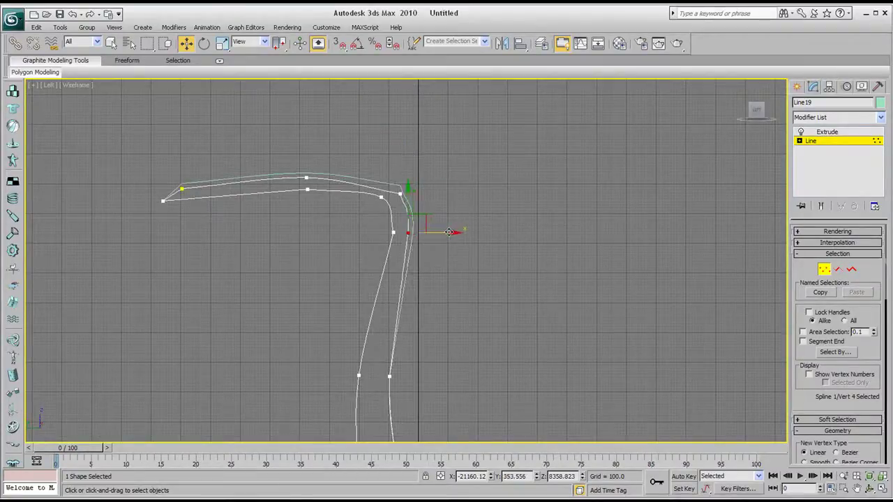
Step: Move the outer edge's lower-leg vertex and base vertex inward to slim the end support's leg
middle_click_drag(388, 320, 345, 257)
left_click_drag(339, 307, 378, 311)
left_click_drag(340, 416, 341, 417)
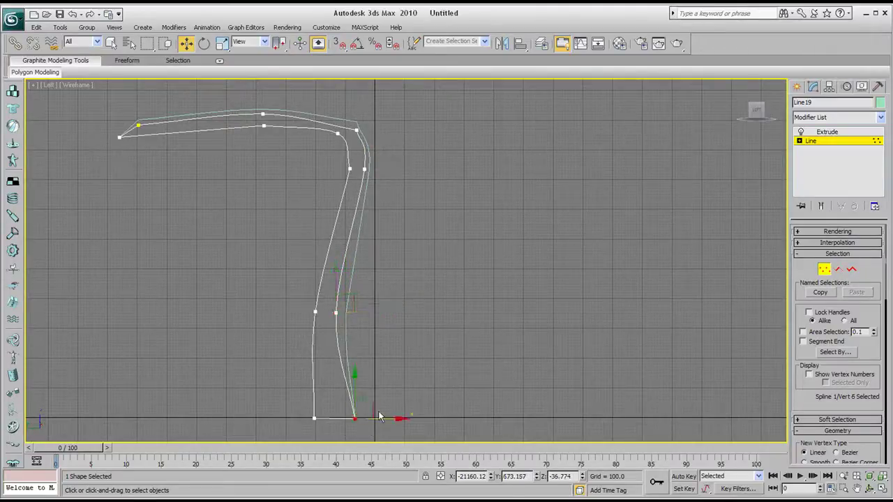
left_click_drag(398, 418, 384, 419)
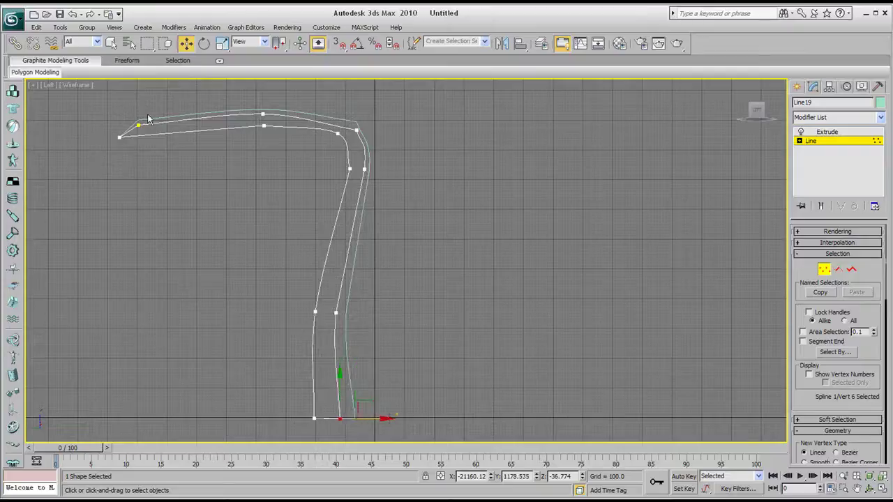
Step: Move the tip, middle and corner vertices of the end support's lower edge closer to the upper edge to thin its arm
left_click_drag(114, 131, 145, 117)
left_click(262, 126)
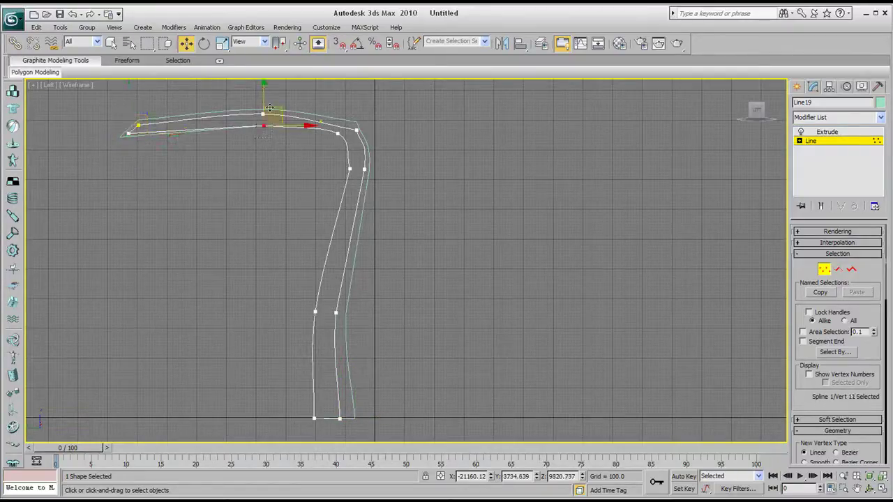
left_click_drag(263, 89, 263, 84)
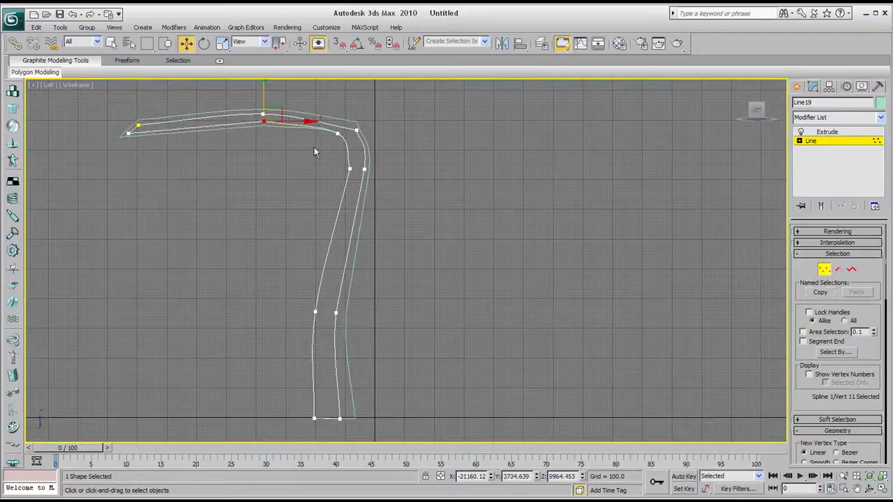
left_click(338, 133)
left_click_drag(350, 117, 354, 116)
Step: Shift the inner edge's upper-leg, lower-leg and base vertices toward the outer edge to slim the end support's leg
left_click_drag(359, 177, 404, 168)
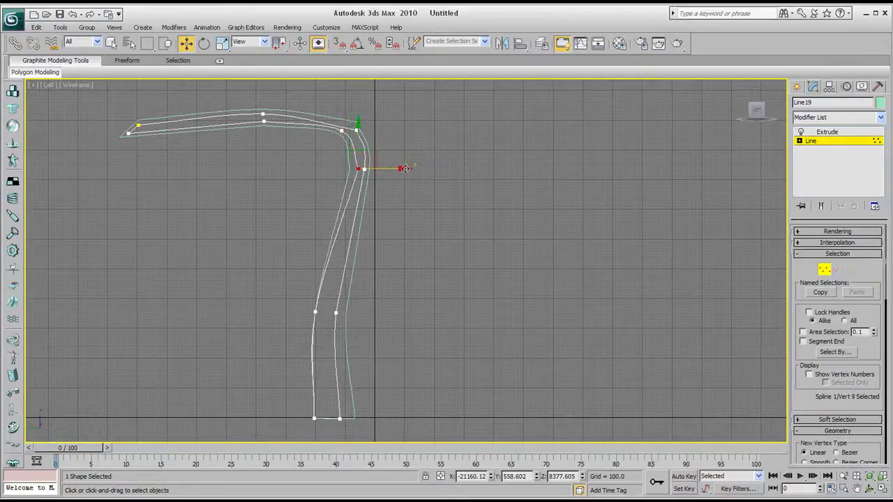
left_click_drag(318, 327, 373, 310)
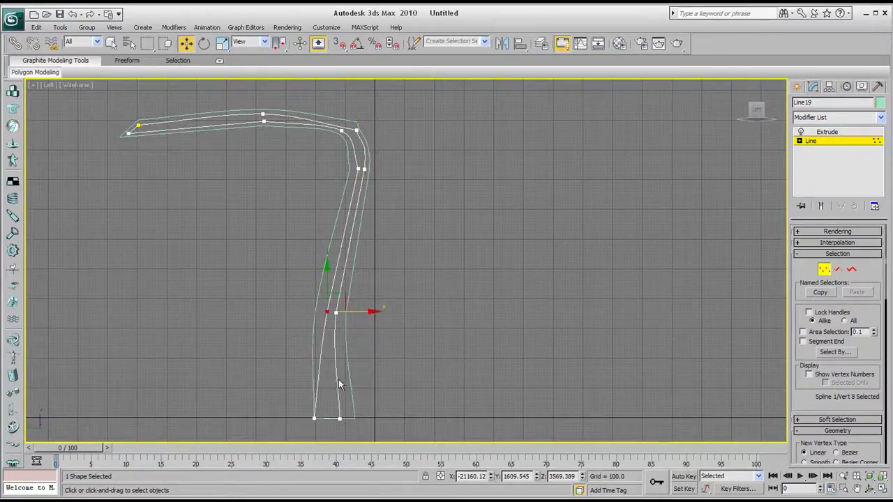
left_click_drag(305, 420, 373, 419)
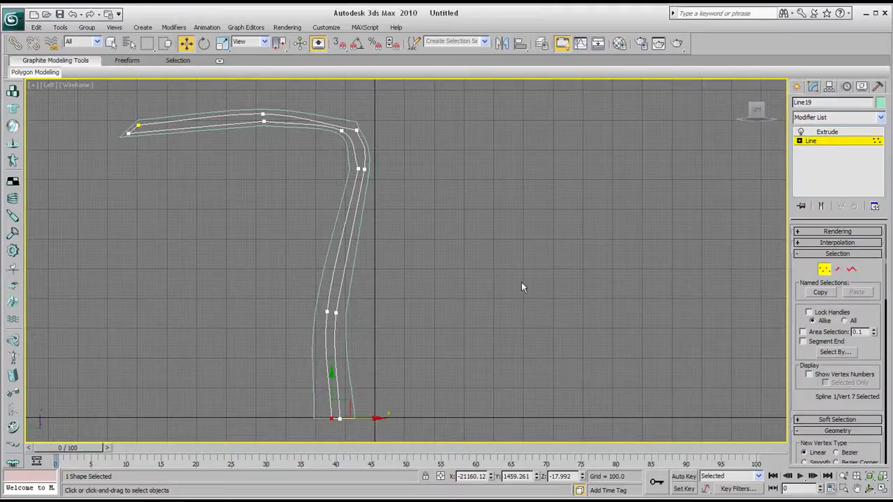
Step: Leave vertex editing and set the slim end profile's Extrude amount to -11784 in the maximized Perspective view to form a panel across the supports
left_click(797, 87)
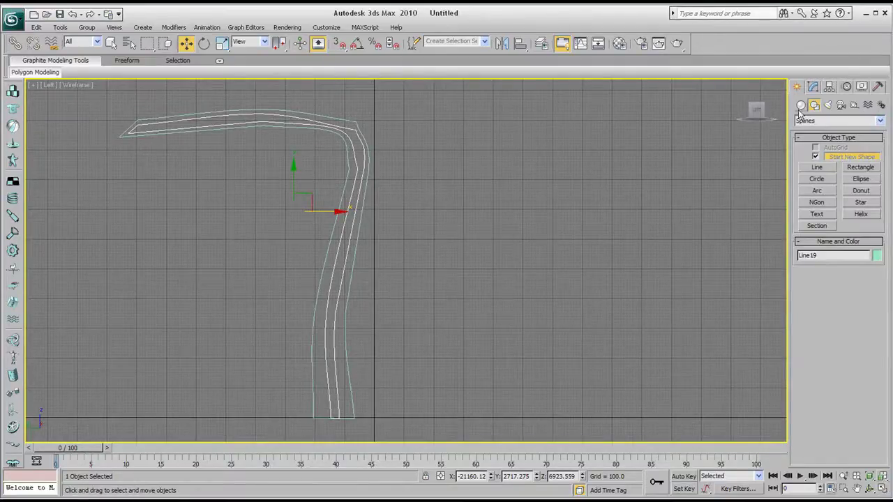
left_click(813, 86)
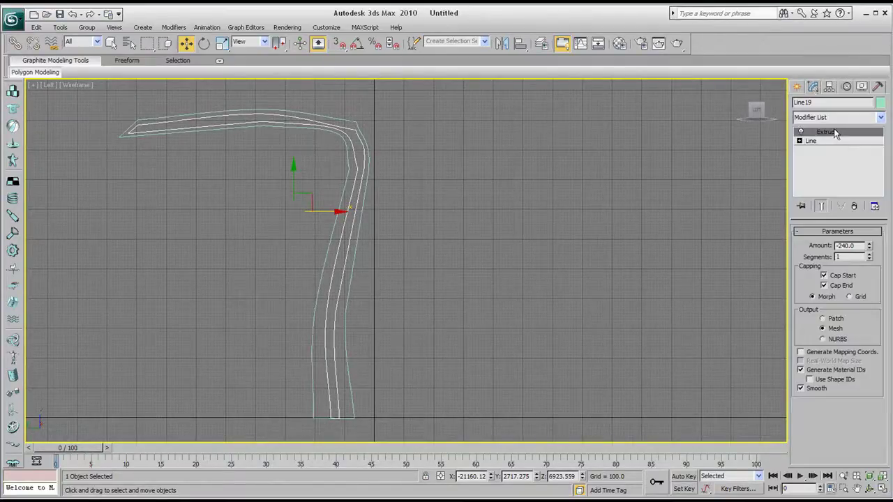
left_click(797, 87)
middle_click_drag(576, 241, 556, 239)
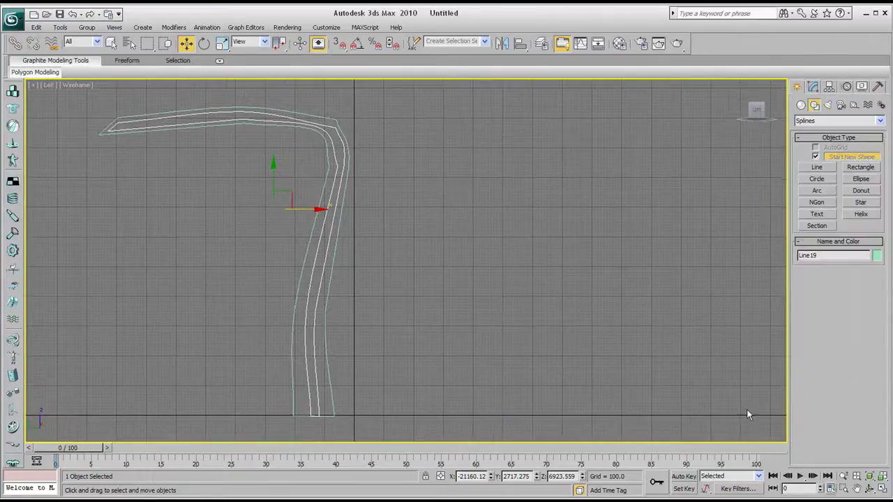
left_click(882, 488)
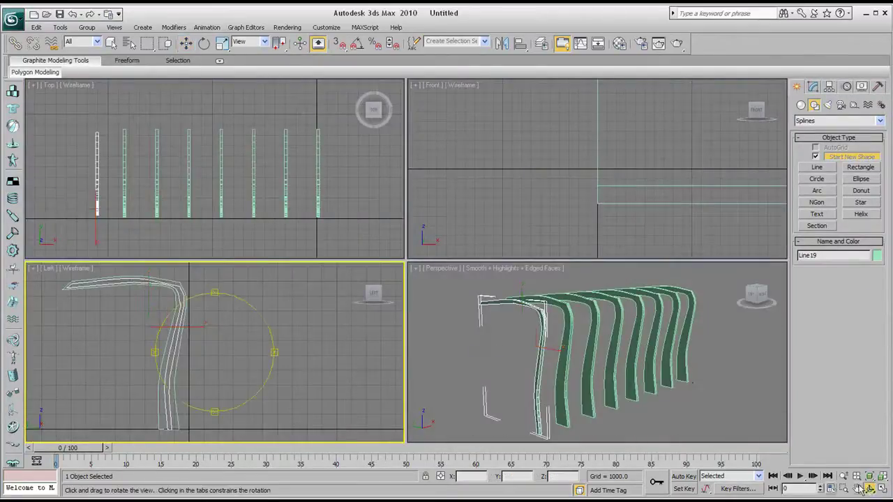
left_click(869, 488)
left_click(588, 356)
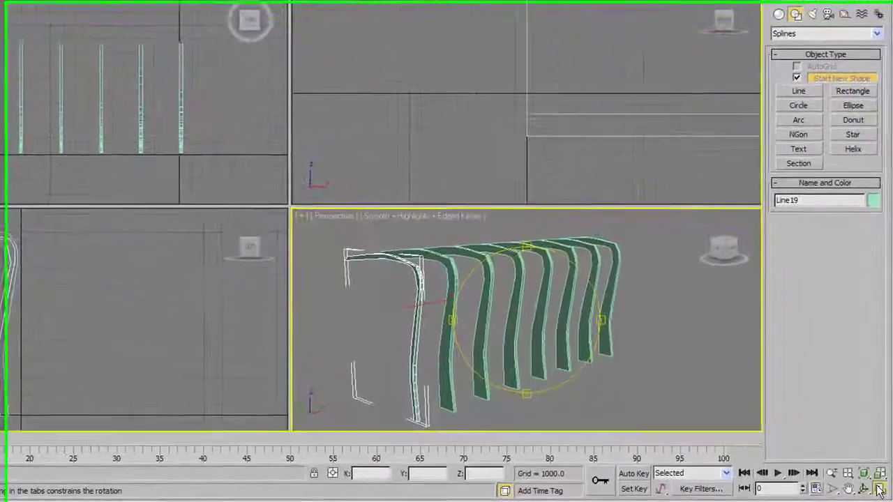
left_click(882, 488)
left_click_drag(297, 187, 314, 195)
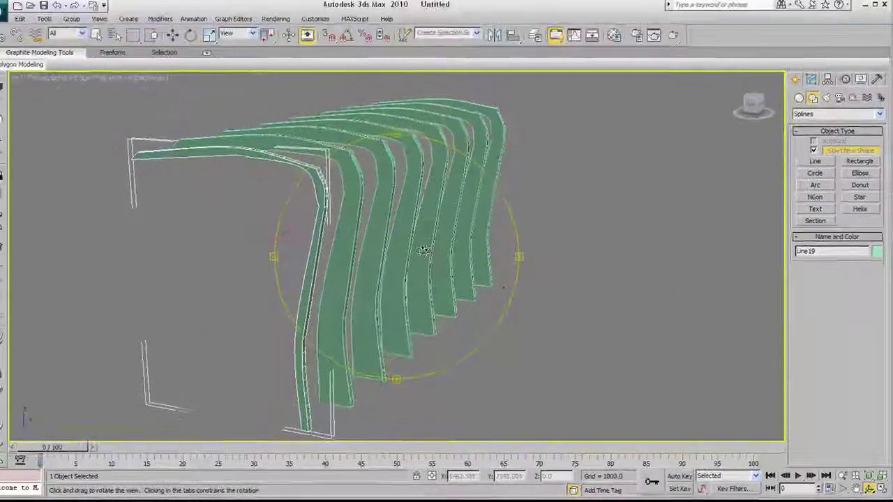
left_click_drag(423, 250, 369, 251)
left_click(811, 79)
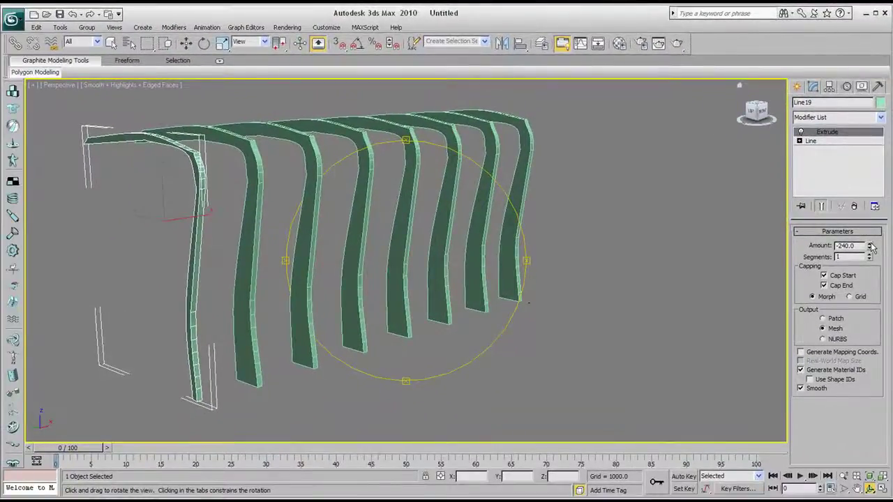
left_click_drag(871, 247, 6, 314)
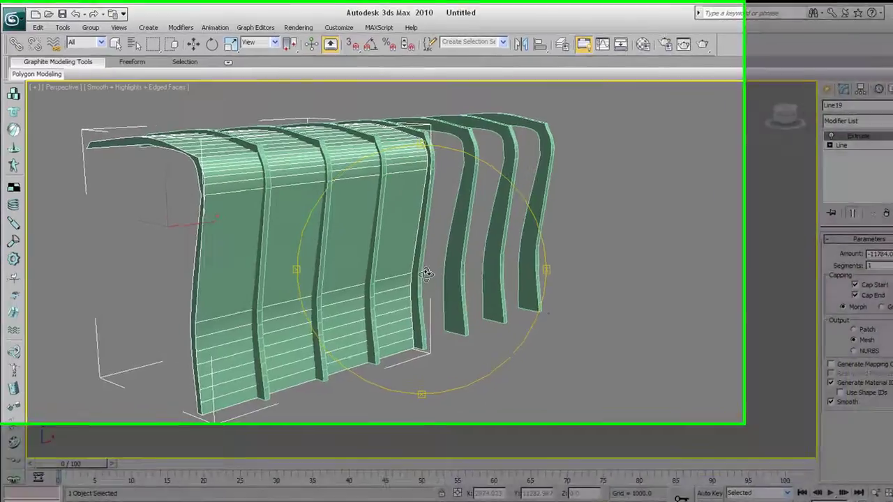
Step: Clone the extruded panel along the X axis toward the remaining supports, using the Copy option with 1 copy
left_click_drag(409, 263, 380, 264)
left_click(233, 50)
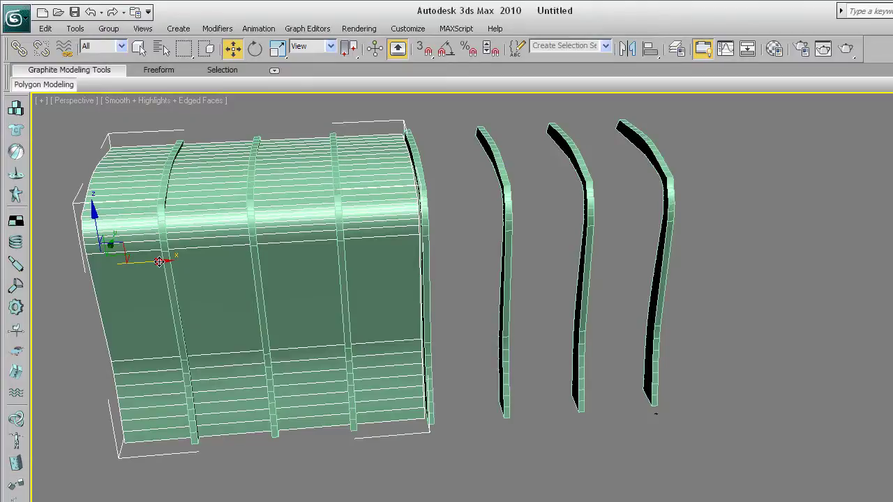
left_click_drag(159, 261, 557, 241, "shift")
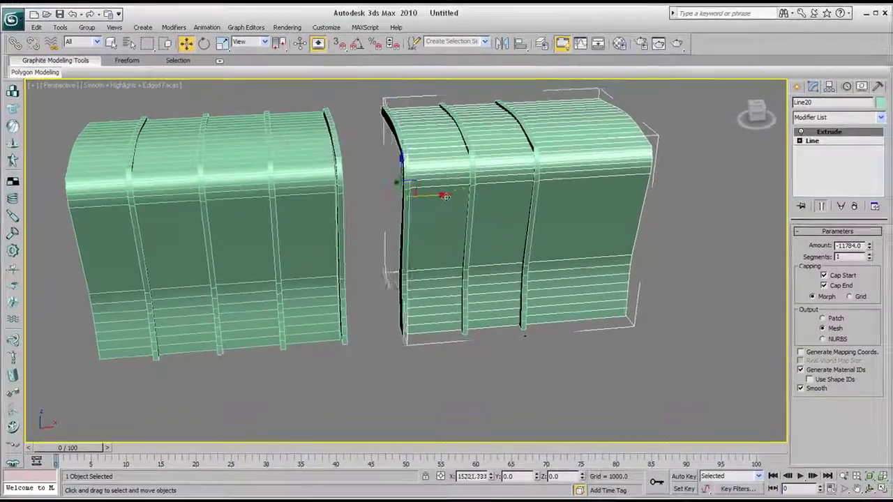
left_click_drag(445, 196, 442, 194, "shift")
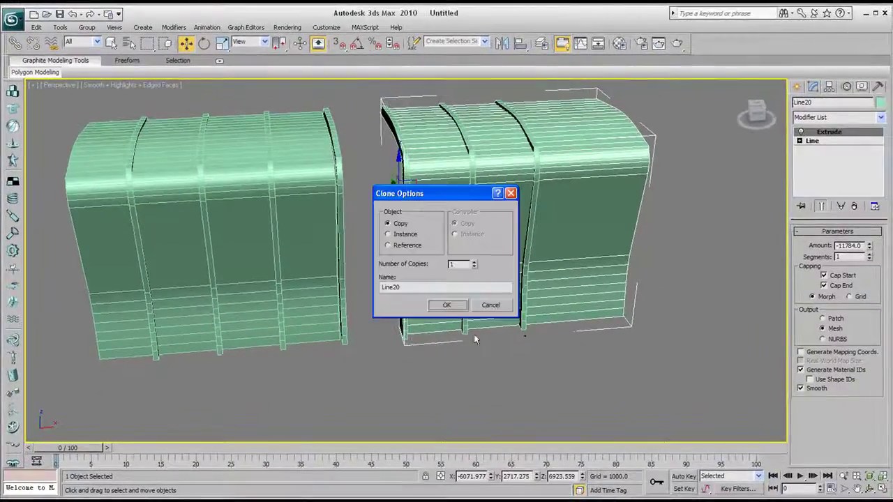
left_click(449, 306)
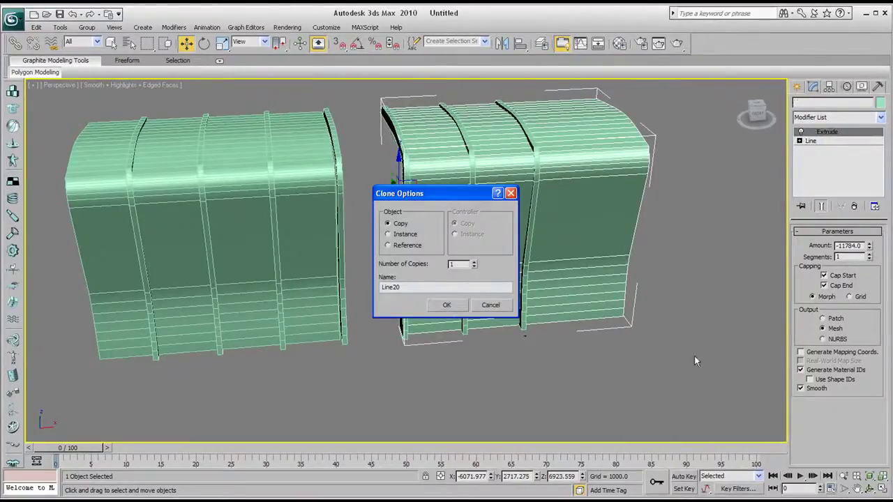
Step: Turn off the edged faces display in the Perspective view to show the canopy with plain shading
left_click(869, 489)
mouse_move(361, 230)
left_mouse_down()
mouse_move(269, 216)
mouse_move(334, 230)
mouse_move(363, 217)
left_mouse_up()
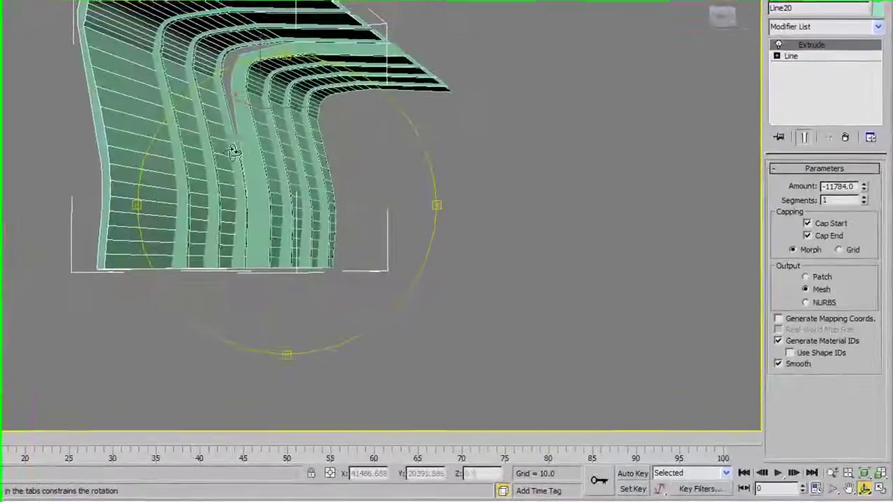
left_click_drag(234, 152, 428, 324)
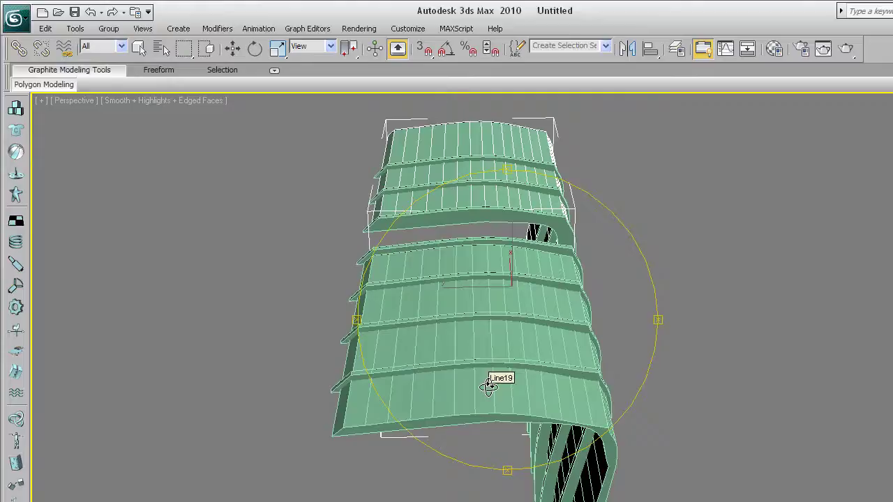
key("F4")
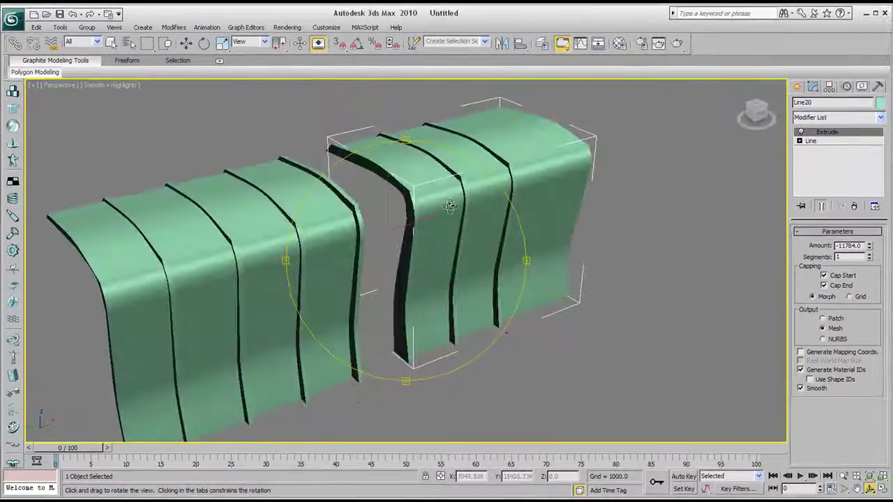
Step: Delete the cloned panel covering the far supports
left_click_drag(450, 207, 286, 118)
left_click(186, 44)
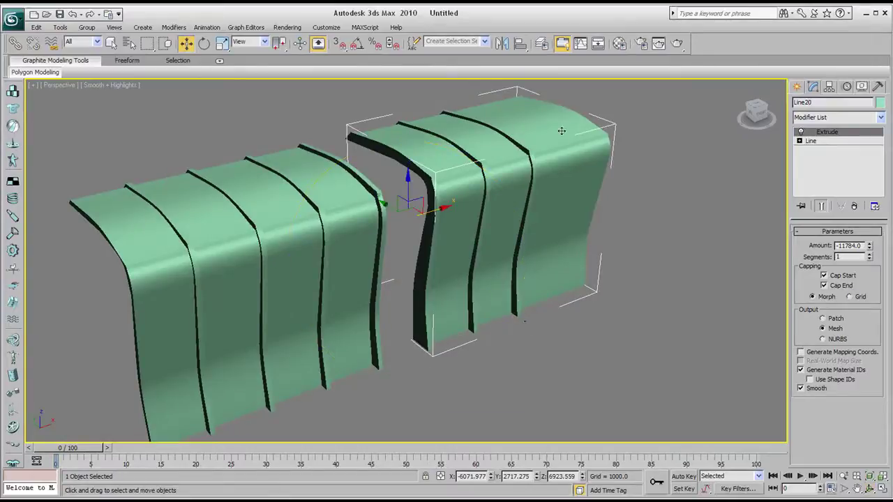
key("Delete")
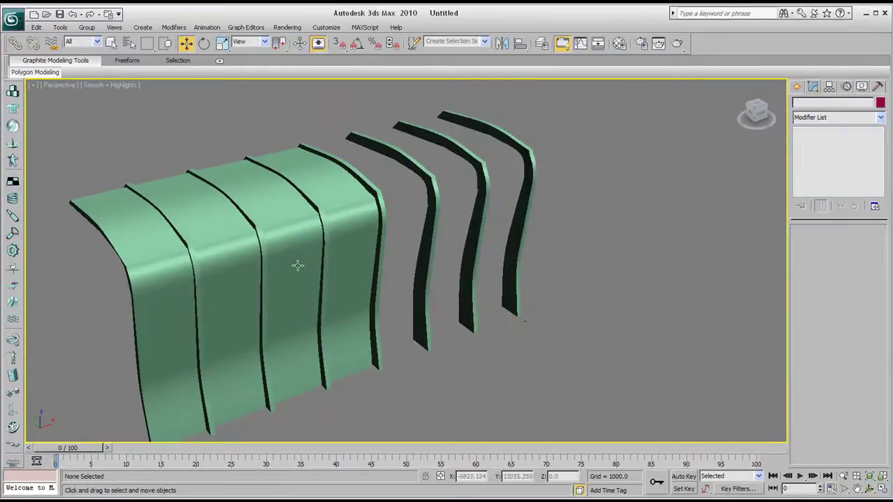
Step: Extend the original panel across the whole row of supports by setting its Extrude amount to -20905
left_click(122, 234)
left_click_drag(871, 247, 648, 379)
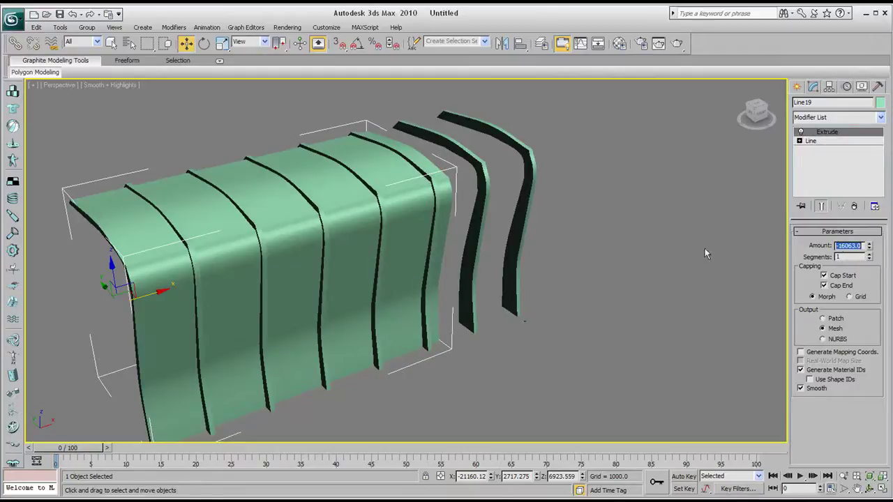
left_click_drag(870, 248, 771, 339)
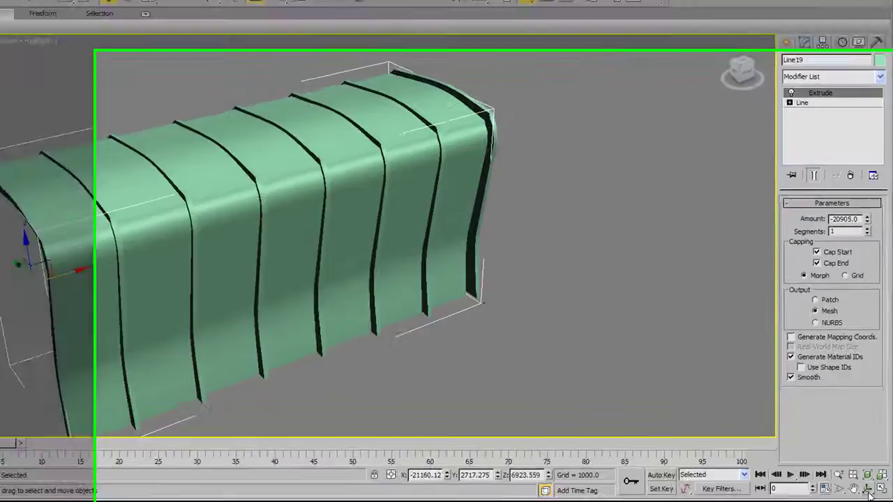
key("e")
left_click_drag(433, 260, 462, 253)
middle_click_drag(356, 196, 309, 147, "alt")
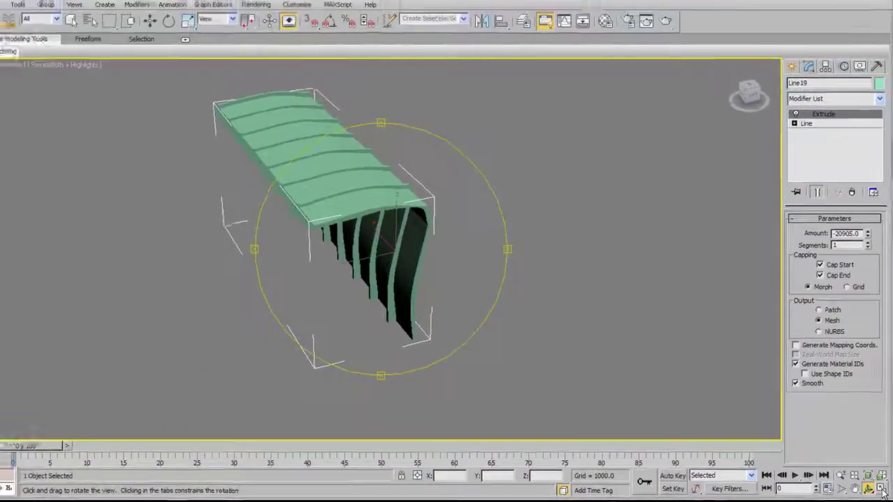
Step: Draw a flat ground box around the canopy in the Top view, about 21781 long, 69880 wide and 303 high
key("alt+w")
left_click(265, 126)
left_click(142, 27)
mouse_move(167, 40)
left_click(218, 40)
scroll(224, 183, "down", 2)
left_click_drag(91, 124, 349, 207)
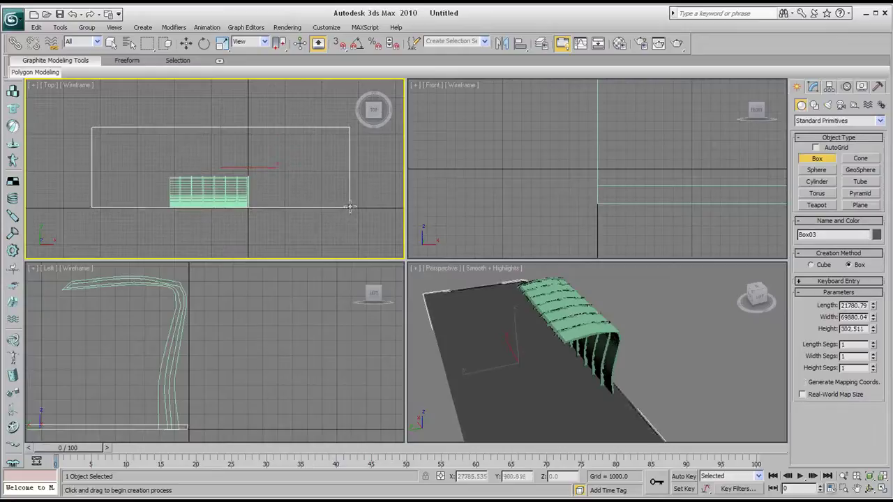
Step: Draw a narrower platform box beneath the canopy in the Top view, about 9075 long, 70031 wide and 908 high
middle_click_drag(292, 223, 296, 216)
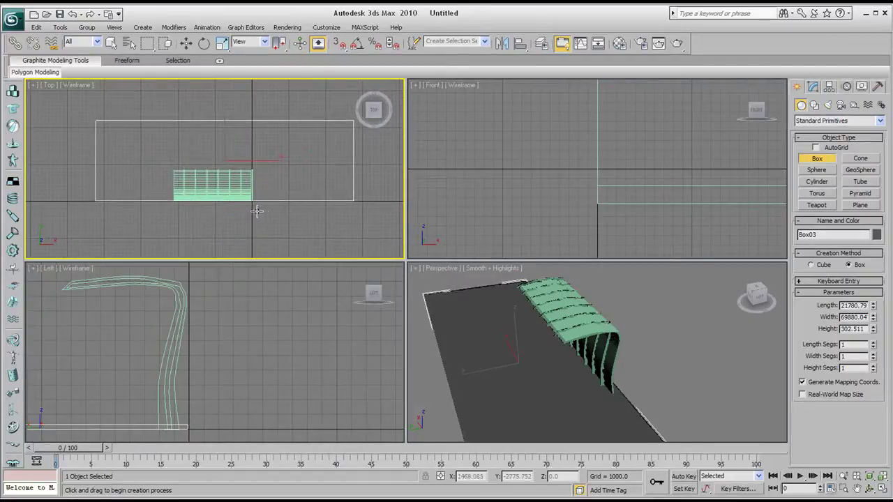
left_click(95, 168)
left_click_drag(96, 168, 354, 201)
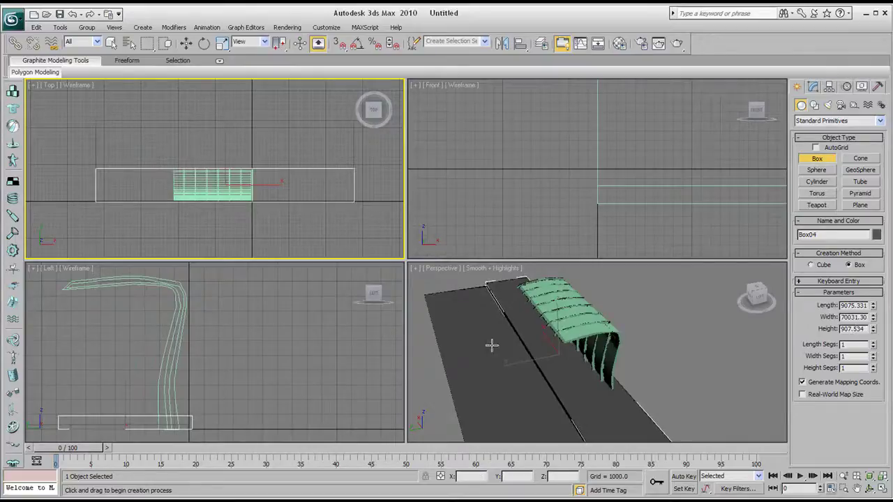
Step: Examine the canopy, platform and ground from several angles and distances in the maximized Perspective view
middle_click_drag(512, 360, 511, 350)
left_click(883, 489)
left_click(870, 488)
left_click_drag(356, 243, 216, 258)
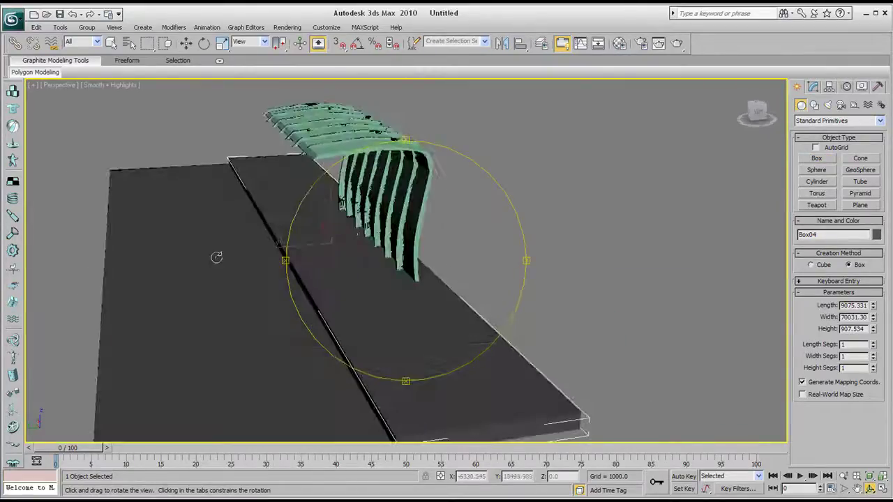
left_click_drag(399, 264, 296, 271)
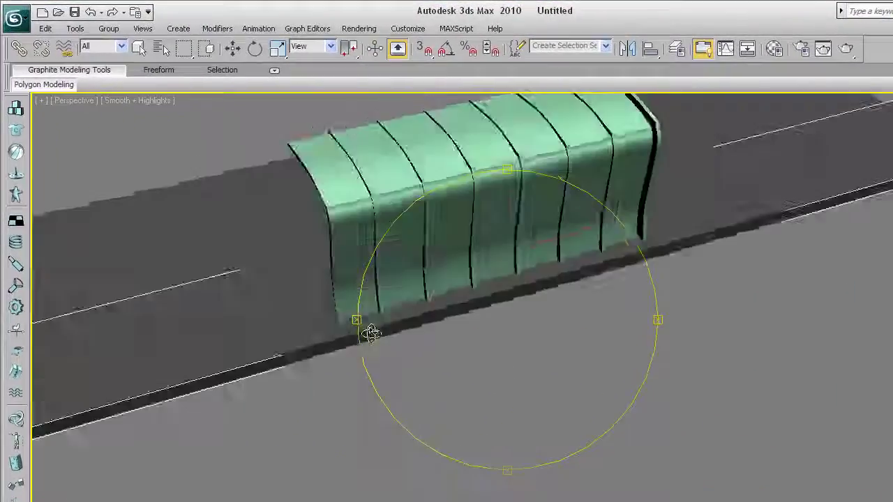
left_click_drag(370, 333, 471, 323)
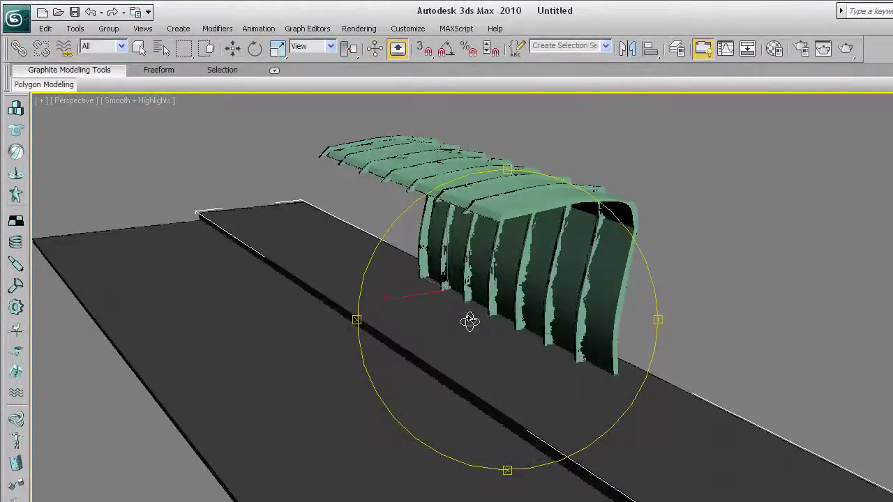
left_click_drag(438, 272, 467, 296)
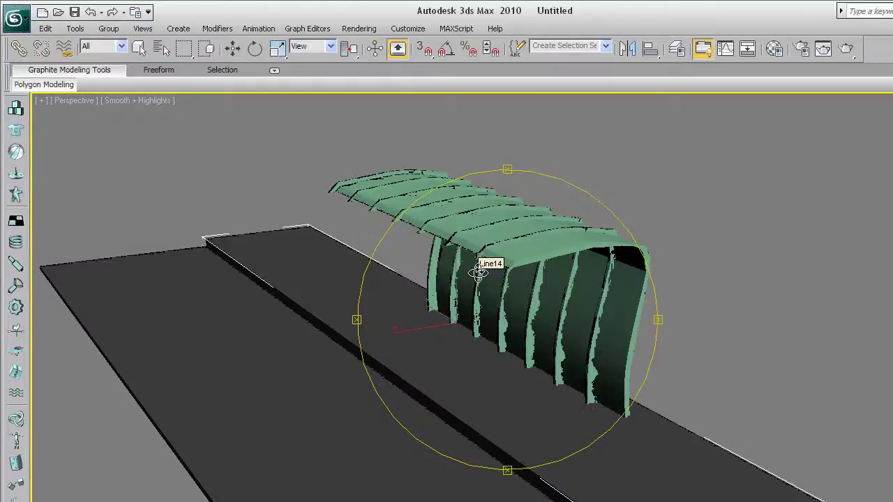
mouse_move(478, 272)
left_mouse_down()
mouse_move(480, 259)
mouse_move(504, 263)
mouse_move(432, 290)
mouse_move(485, 289)
mouse_move(514, 273)
mouse_move(558, 285)
mouse_move(615, 259)
mouse_move(480, 287)
left_mouse_up()
scroll(509, 279, "up", 5)
scroll(480, 288, "down", 3)
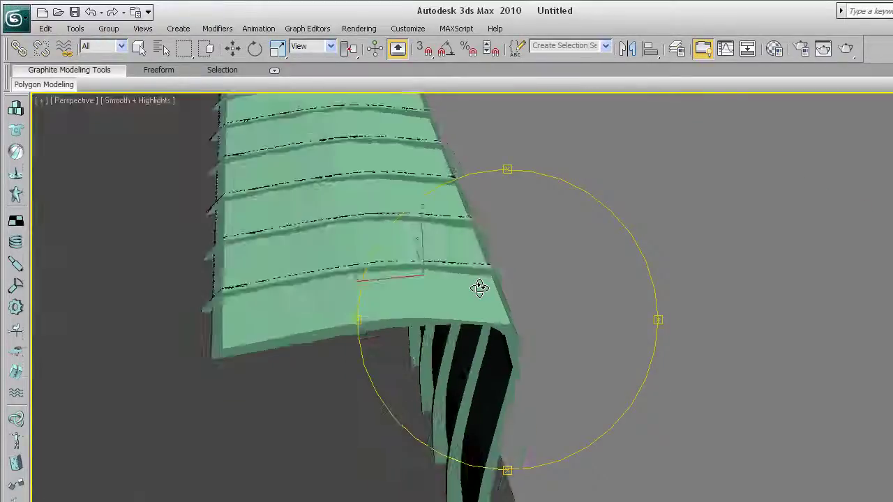